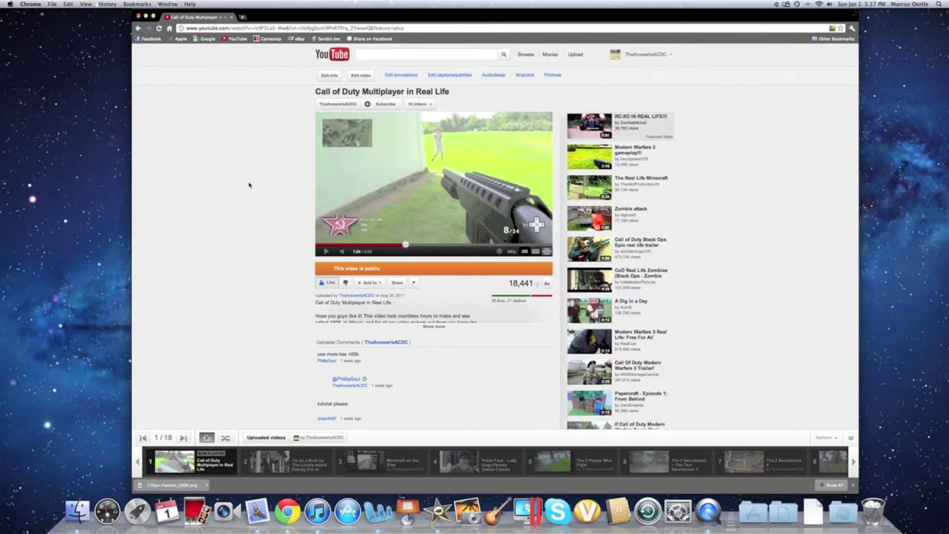
Play the Call of Duty Multiplayer in Real Life video as a reference and switch to iMovie
left_click(376, 197)
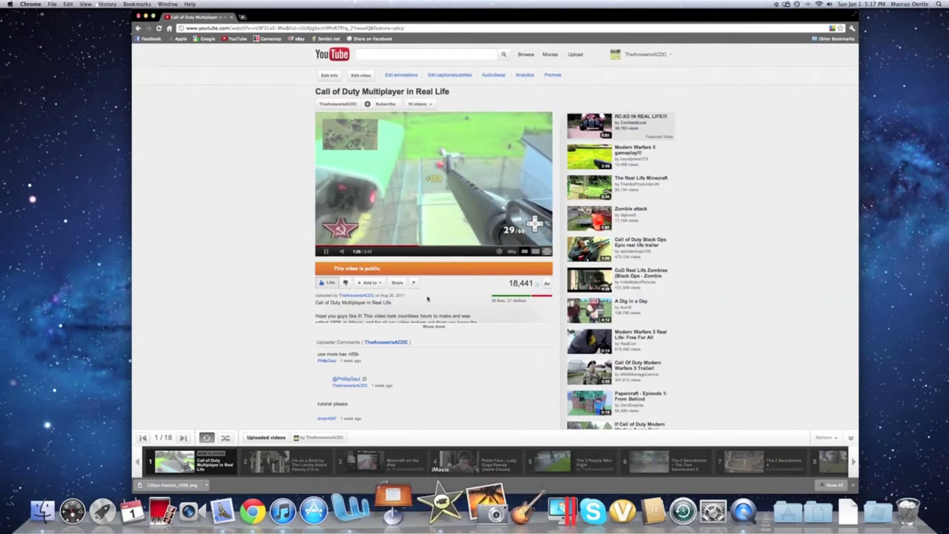
left_click(441, 510)
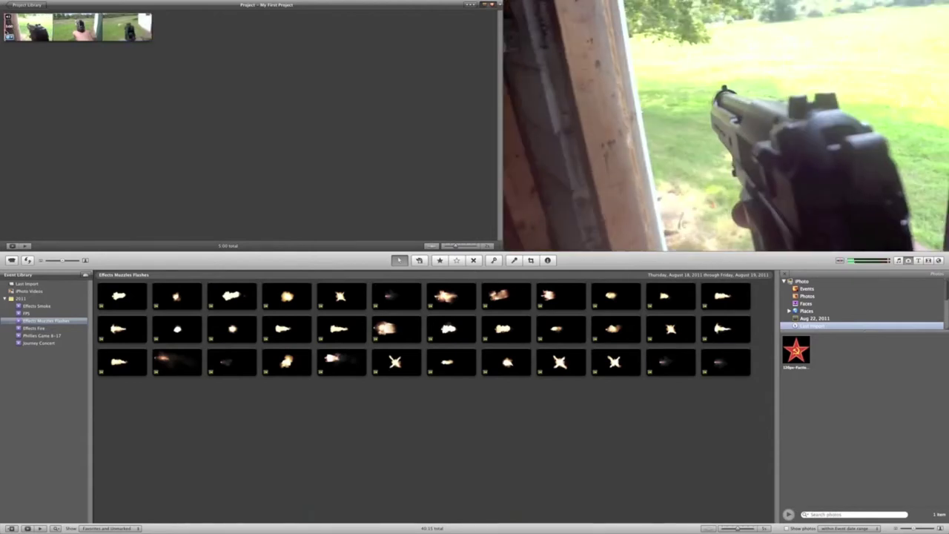
Overlay the red star image from the photo browser on the start of the project clip as Picture in Picture
left_click(797, 354)
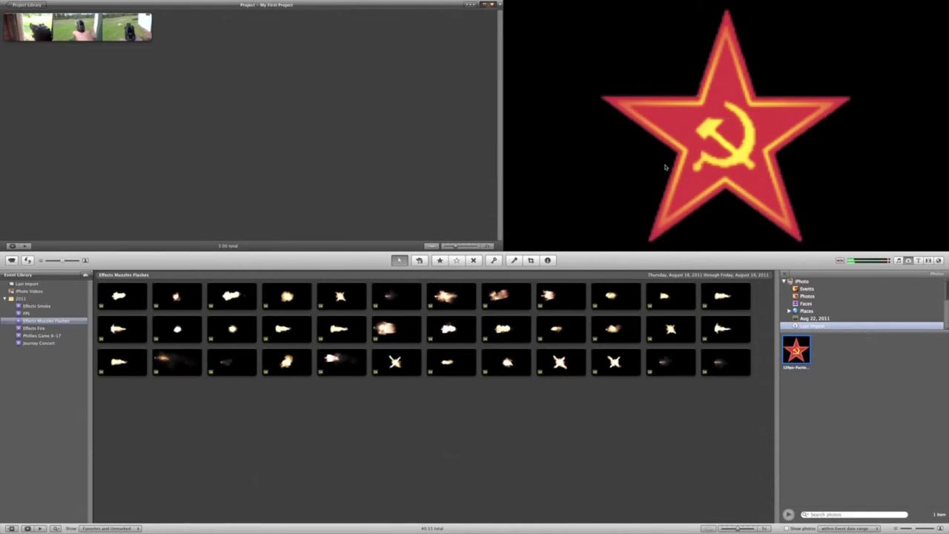
left_click_drag(798, 350, 9, 36)
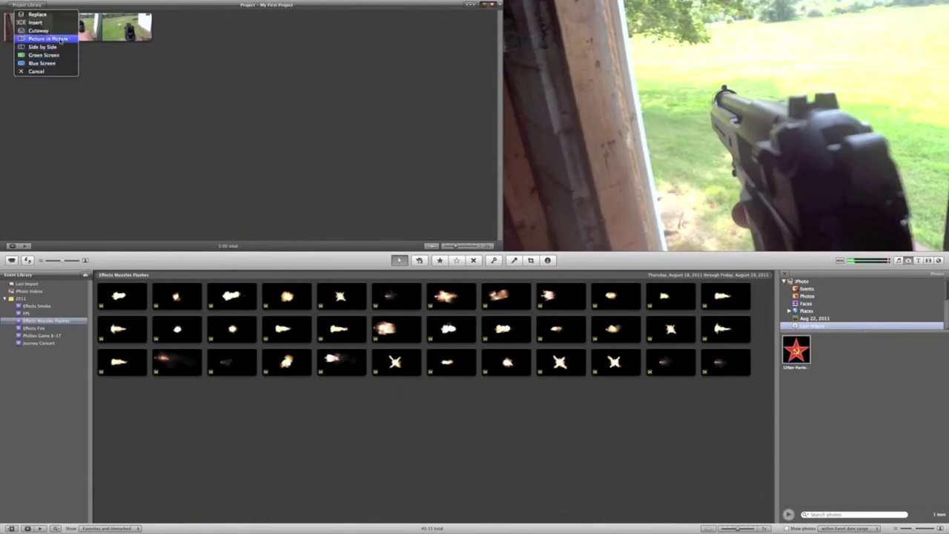
left_click(61, 39)
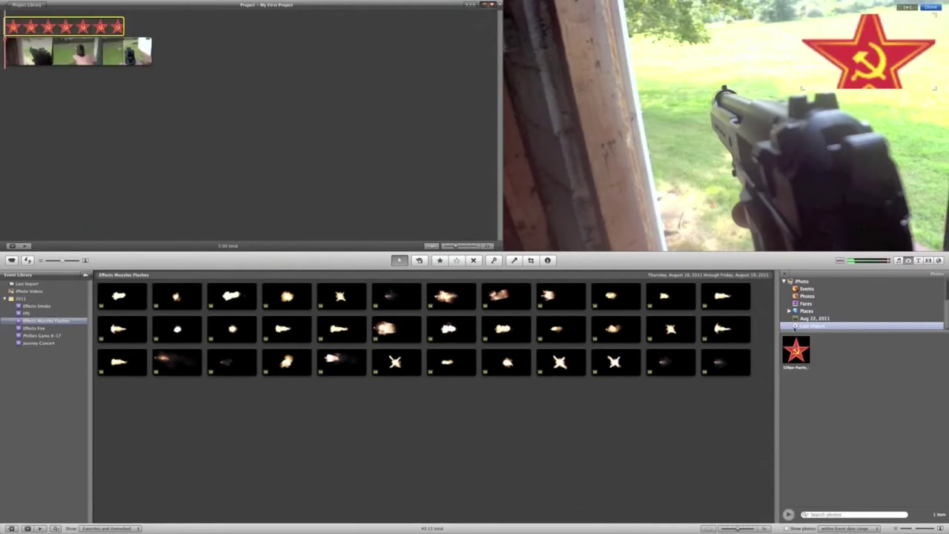
Shrink the star overlay into the video frame's lower-left corner and extend it to the end of the clip
left_click_drag(844, 72, 562, 203)
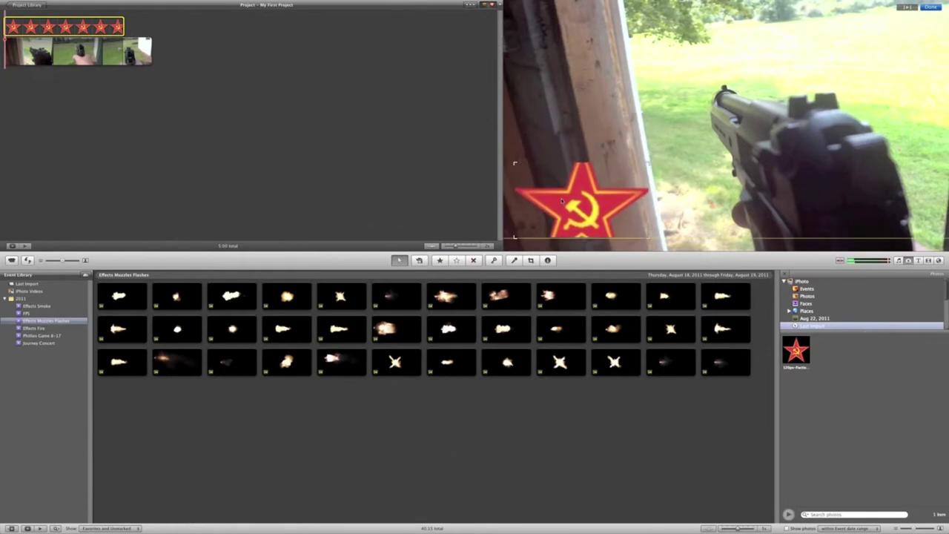
left_click_drag(563, 201, 559, 203)
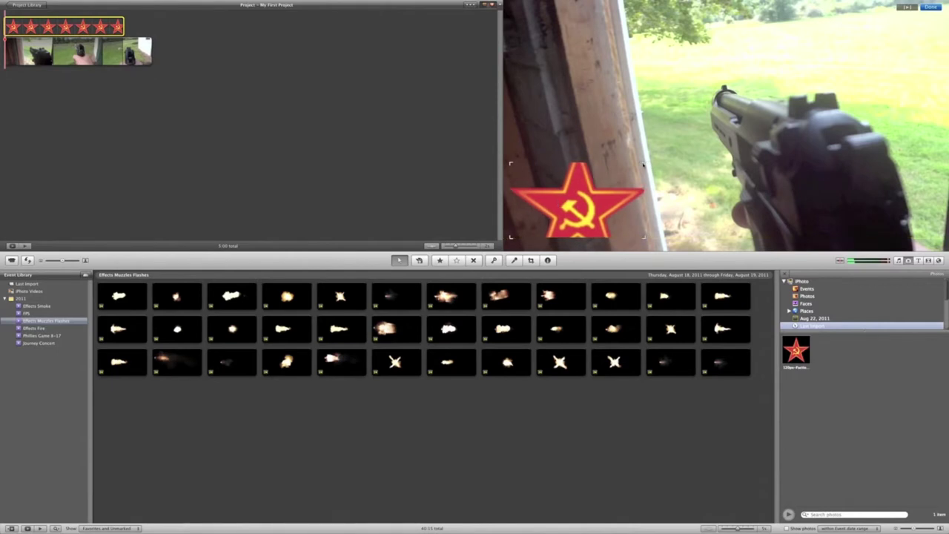
left_click_drag(644, 164, 602, 190)
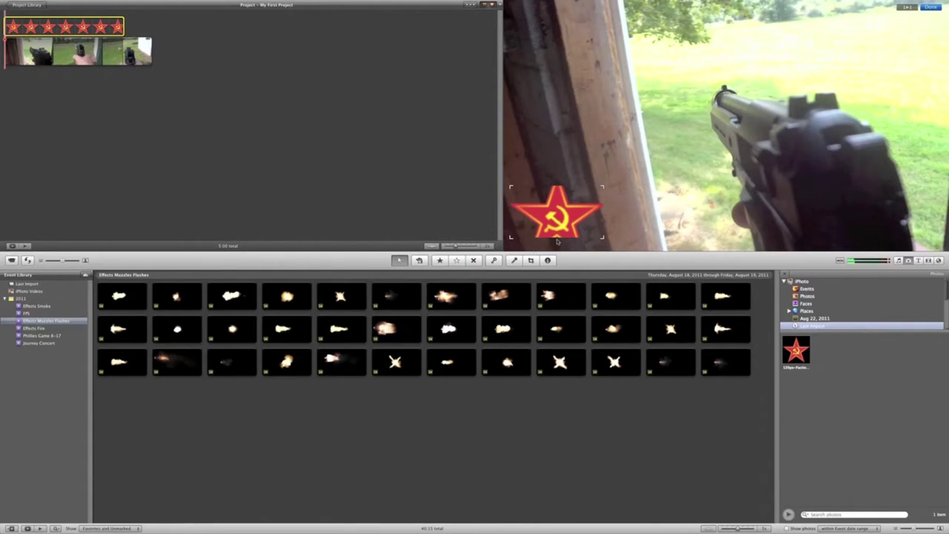
left_click_drag(567, 229, 570, 231)
left_click_drag(604, 191, 603, 192)
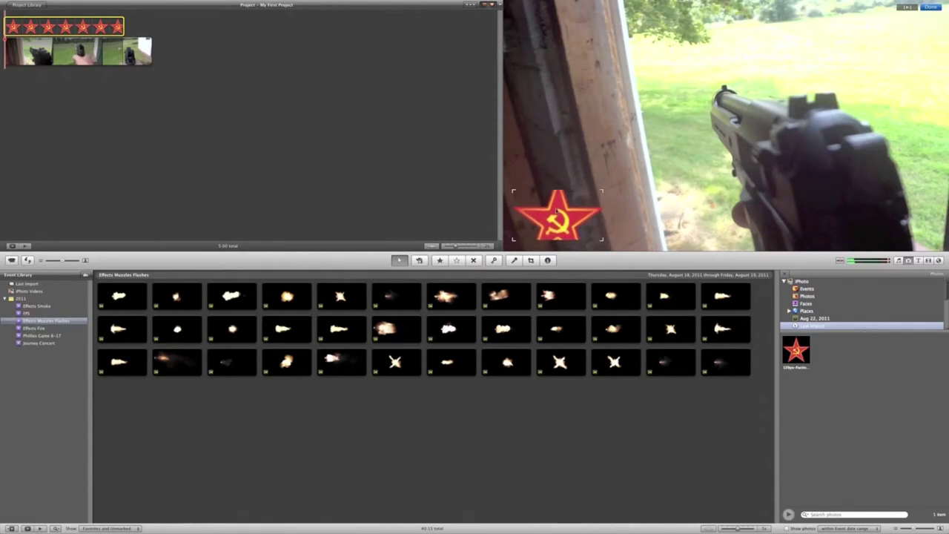
mouse_move(558, 212)
left_mouse_down()
mouse_move(546, 208)
mouse_move(565, 213)
left_mouse_up()
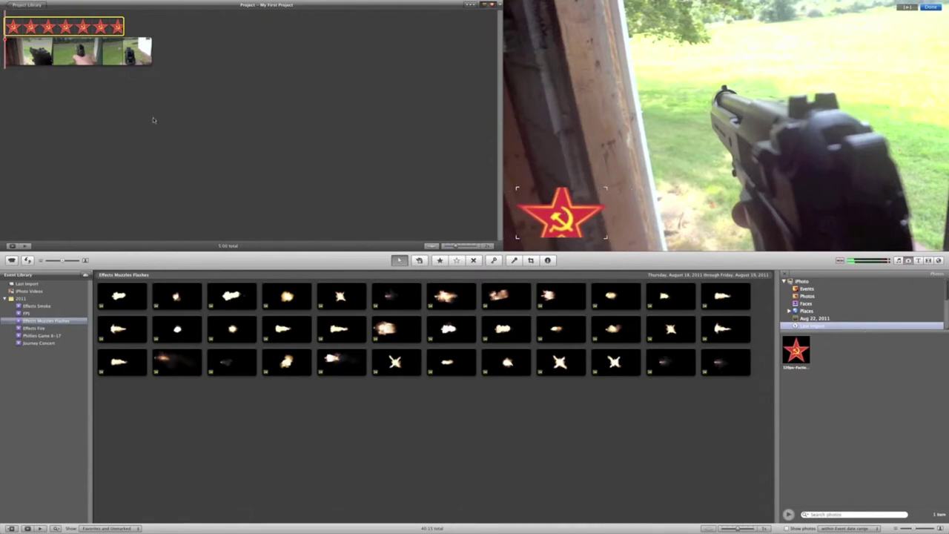
left_click_drag(126, 26, 152, 27)
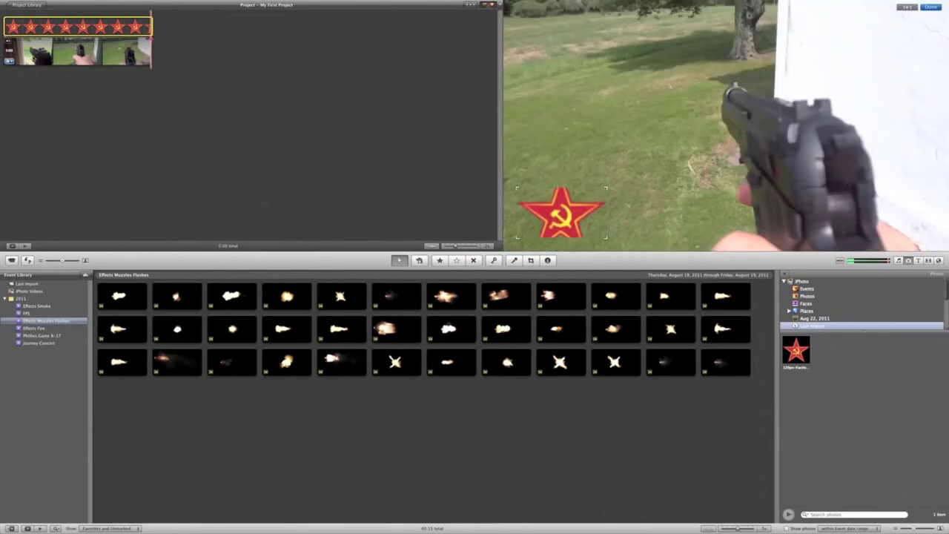
Export the project as a movie named 1 to the Desktop in Medium size (640x360)
left_click(16, 58)
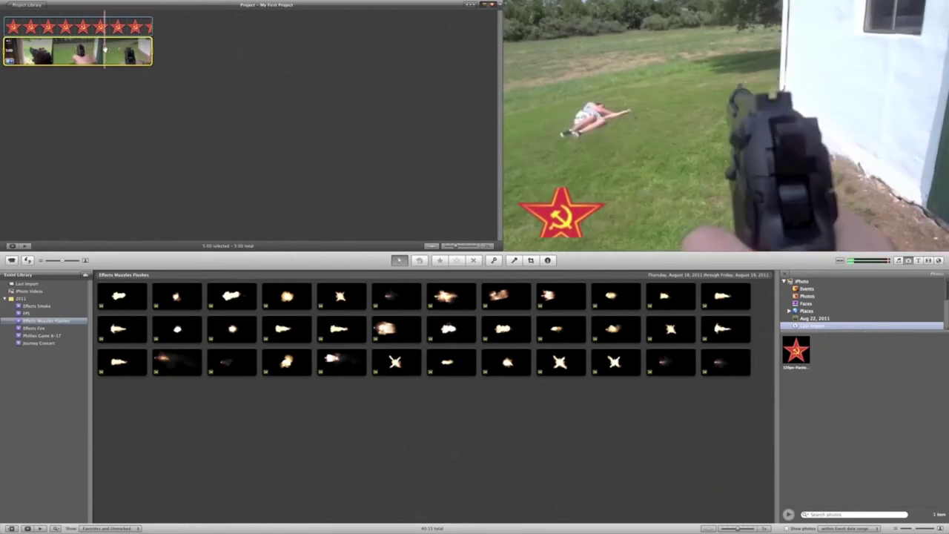
left_click(135, 4)
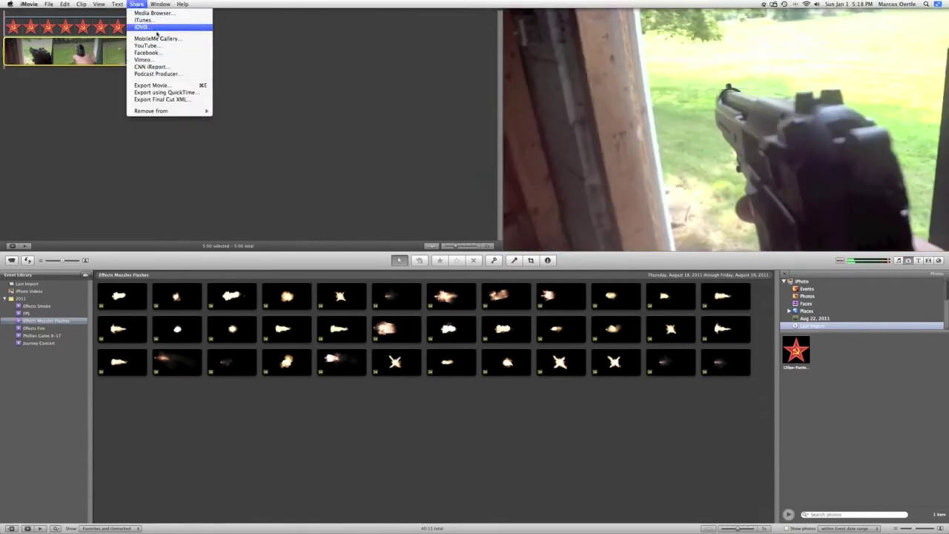
left_click(151, 85)
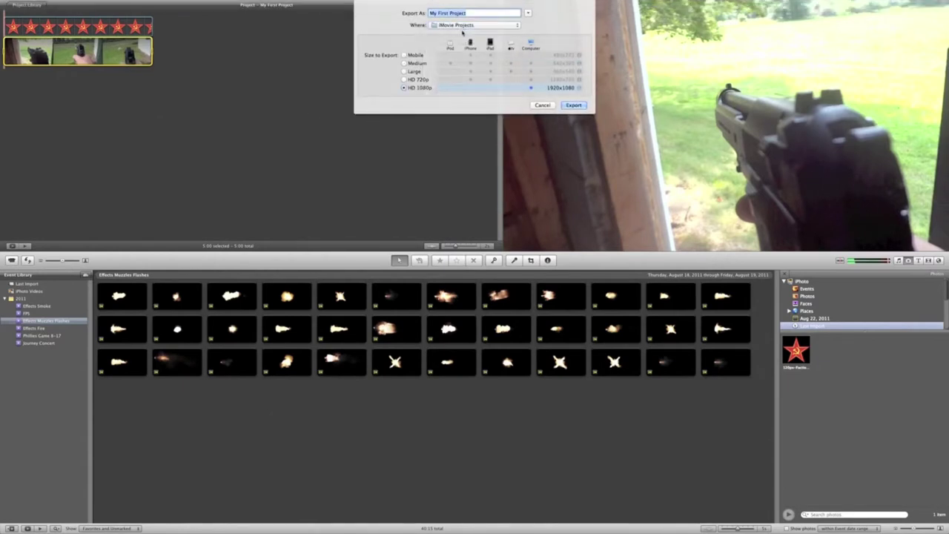
left_click(462, 27)
left_click(448, 90)
left_click(404, 63)
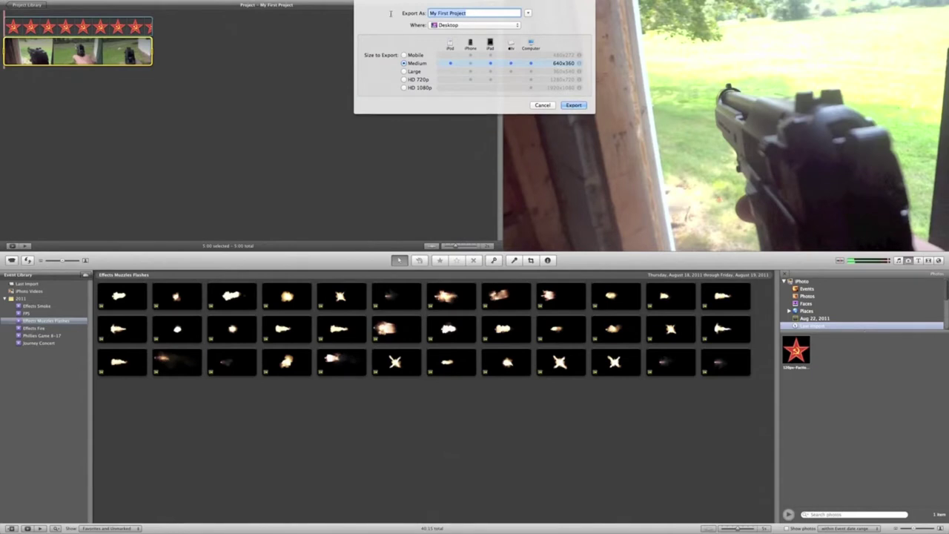
key("BackSpace")
key("Return")
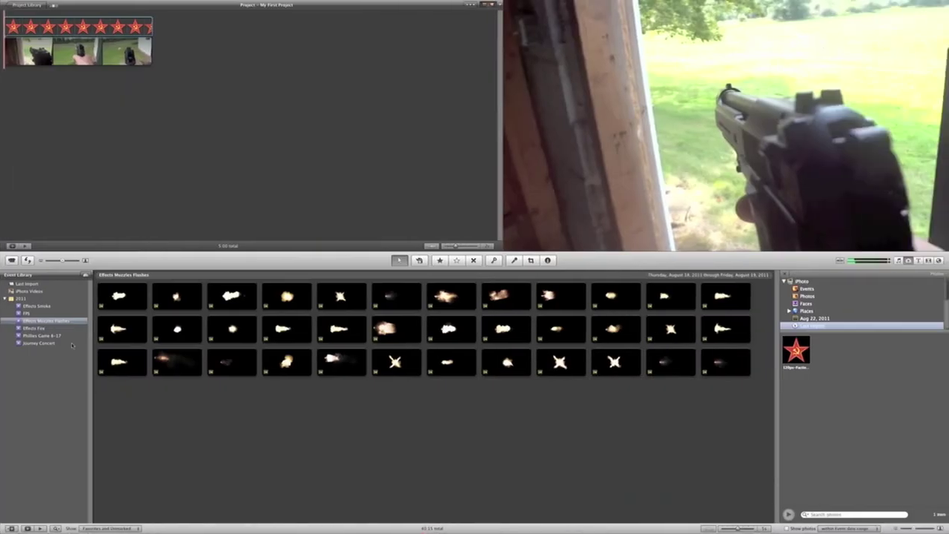
Import 1.mov from the Desktop into the existing FPS event
left_click(26, 314)
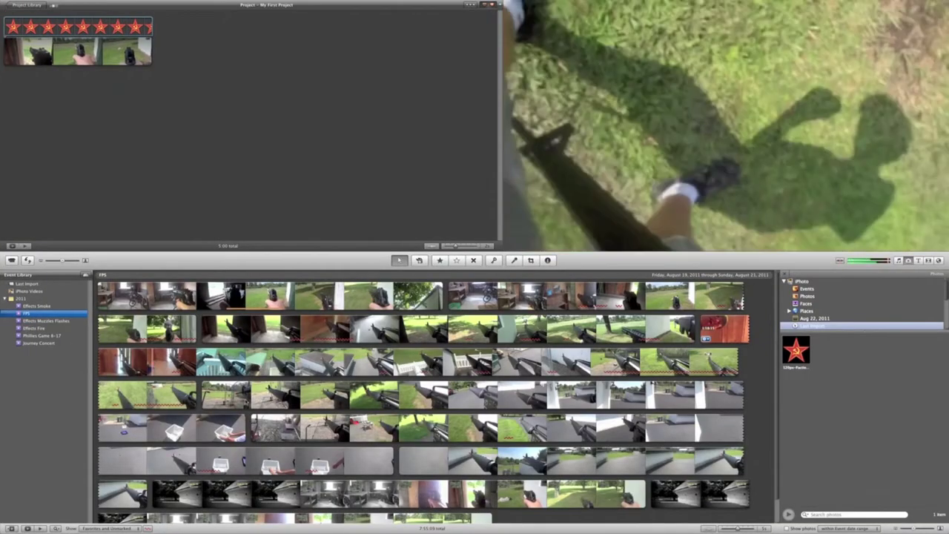
scroll(518, 490, "down", 2)
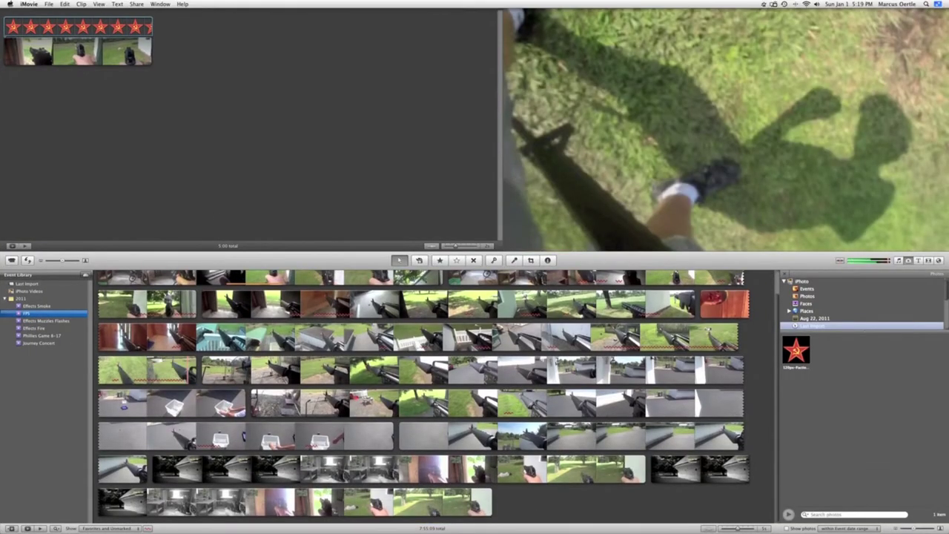
left_click(48, 5)
mouse_move(81, 58)
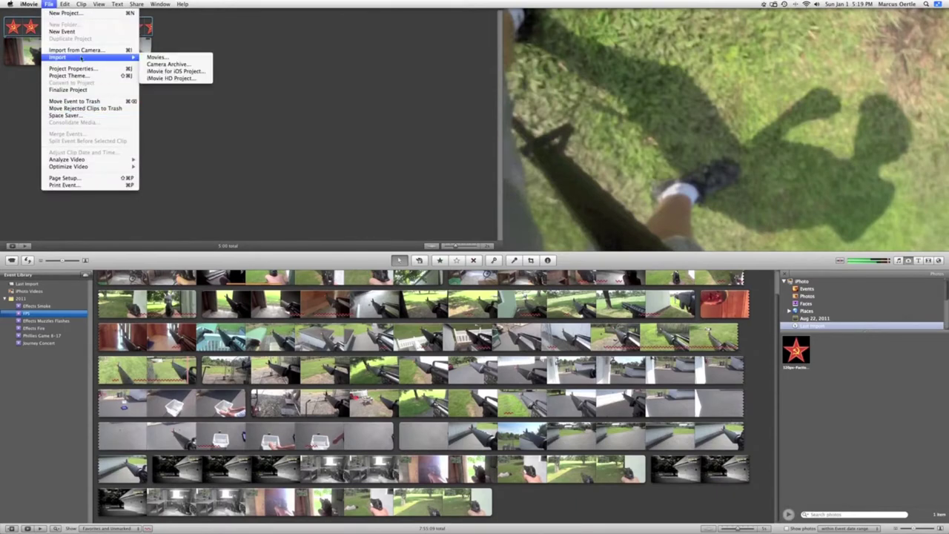
left_click(157, 57)
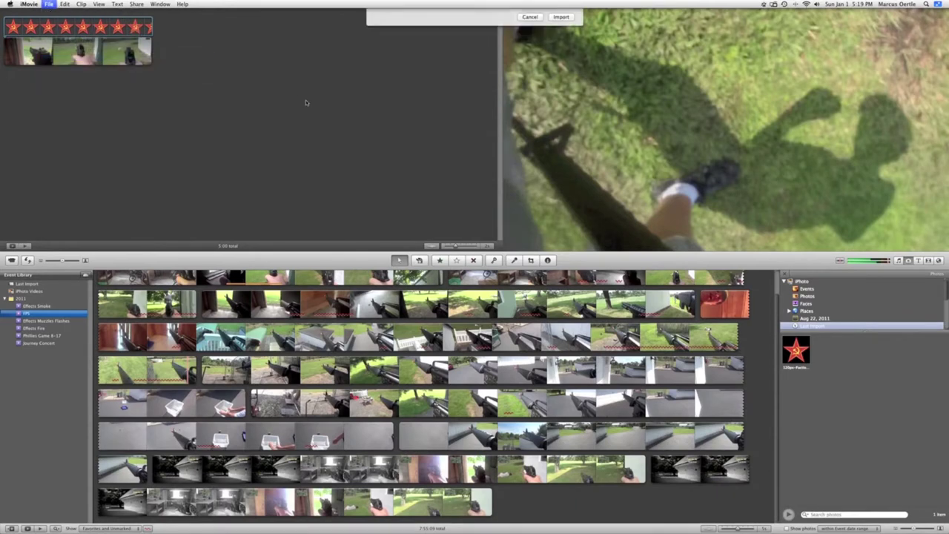
left_click(394, 64)
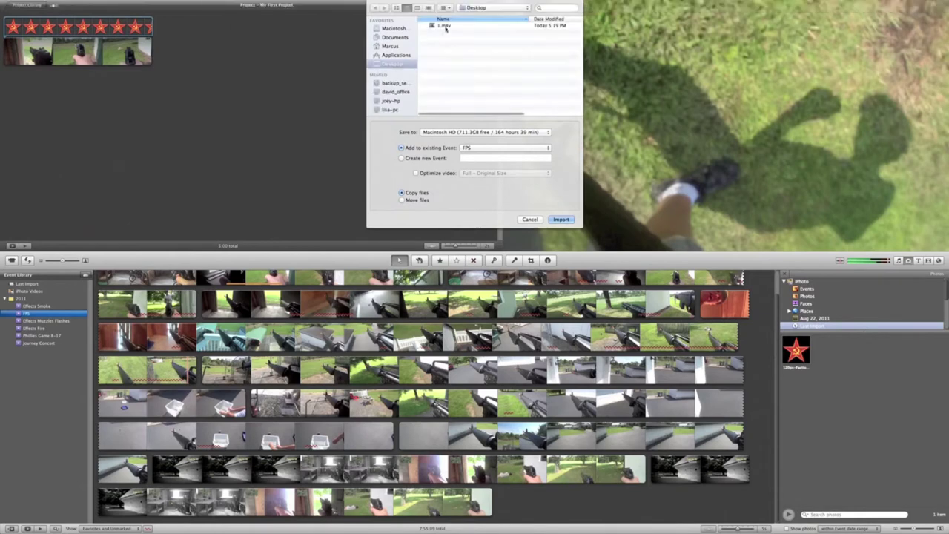
double_click(447, 26)
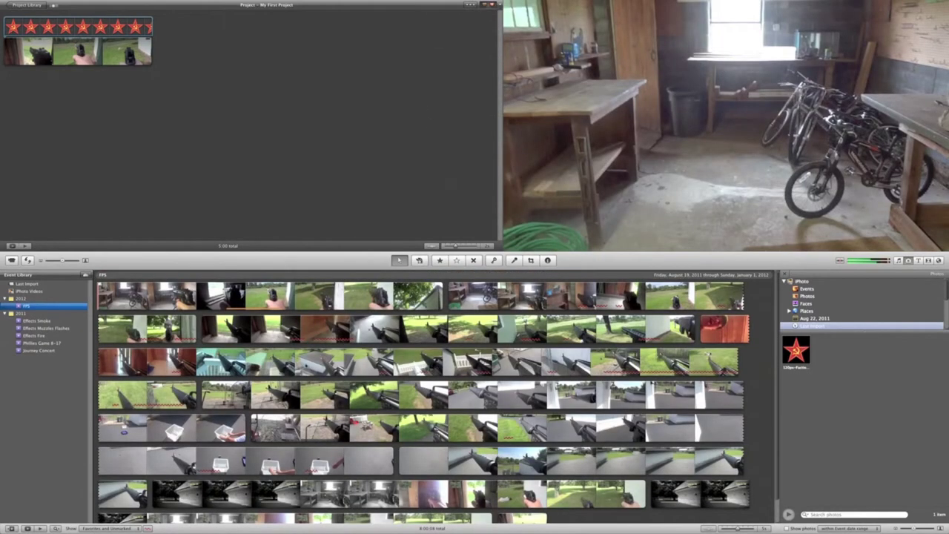
Delete the original clip with its star overlay from the project
scroll(435, 397, "down", 1)
scroll(497, 491, "down", 2)
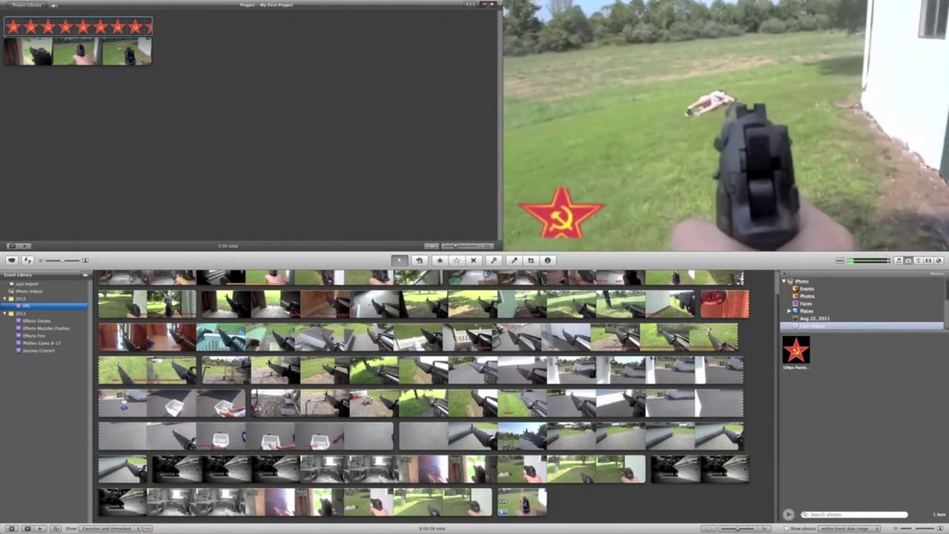
left_click(104, 53)
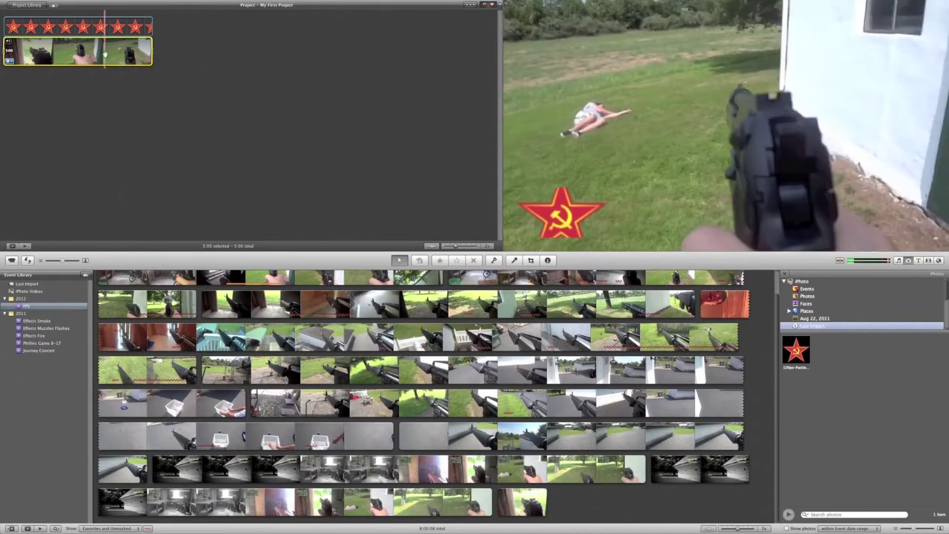
key("Delete")
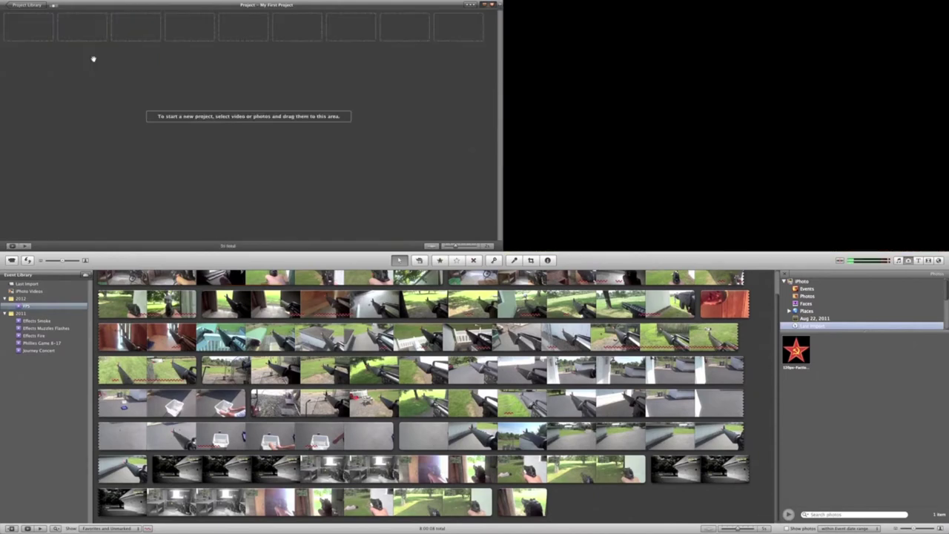
Add the newly imported clip at the end of the FPS event to the empty project
left_click(531, 174)
left_click(521, 504)
left_click(548, 259)
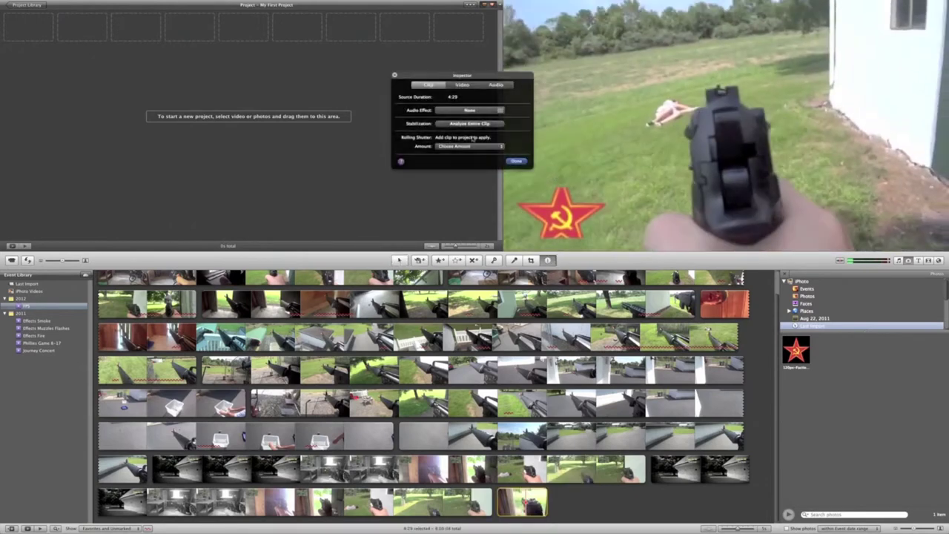
left_click(517, 162)
left_click_drag(523, 502, 111, 89)
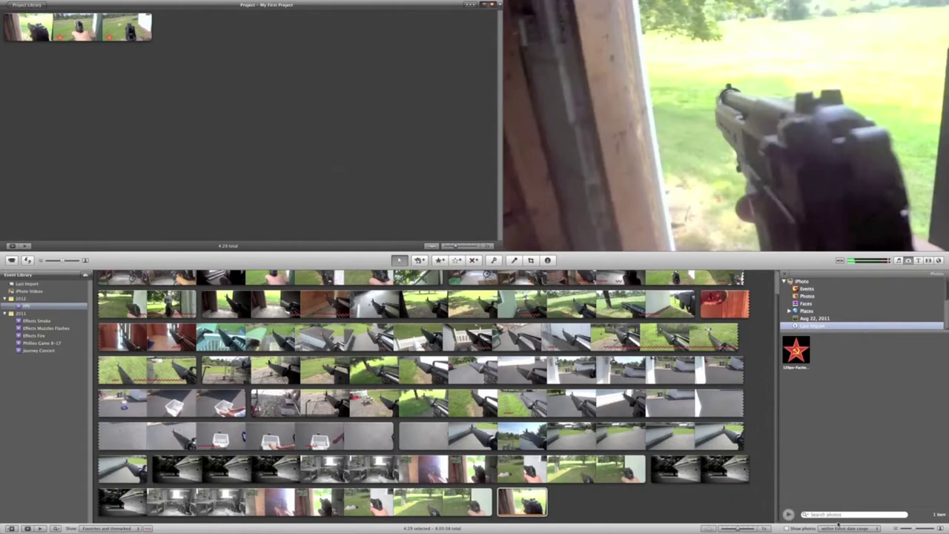
Look through the iPhoto Photos, Events and Last Import collections and play back the project clip
scroll(823, 311, "down", 5)
scroll(827, 317, "up", 5)
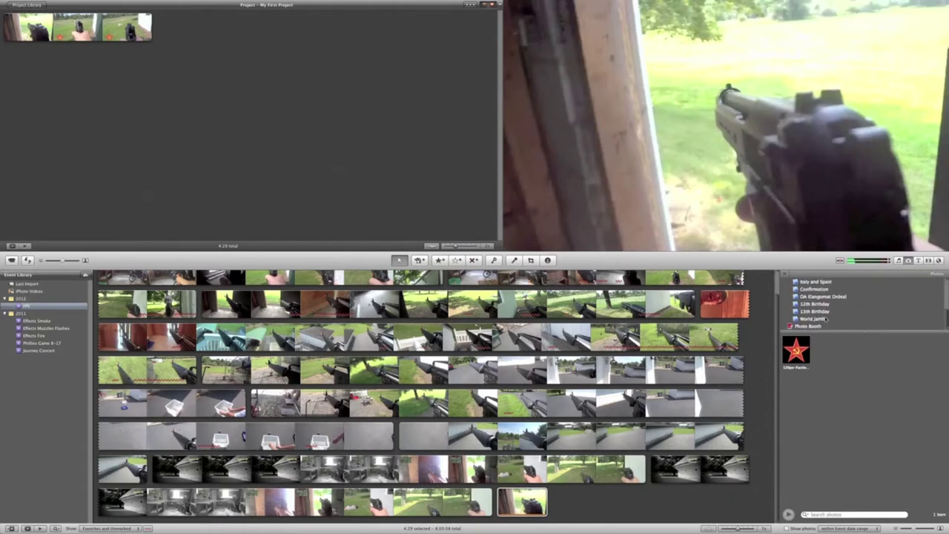
left_click(810, 297)
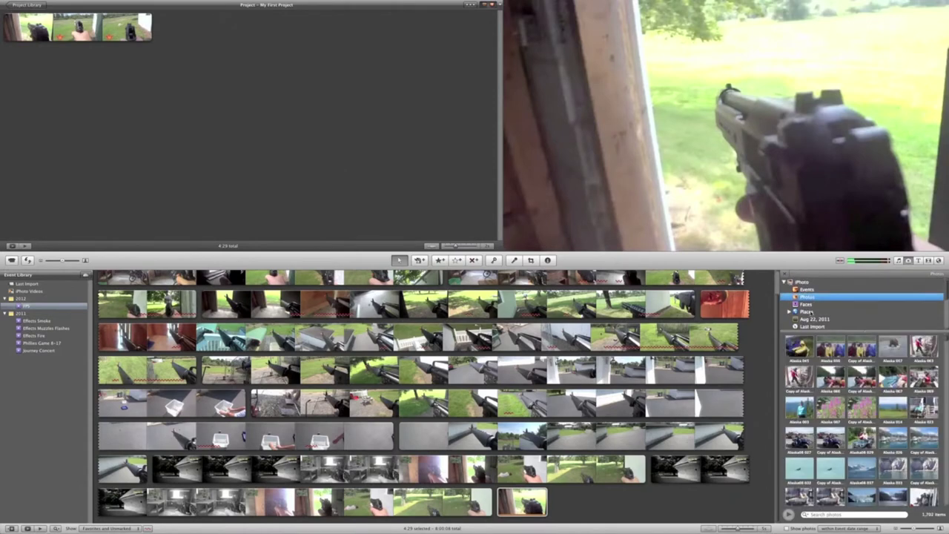
left_click(807, 289)
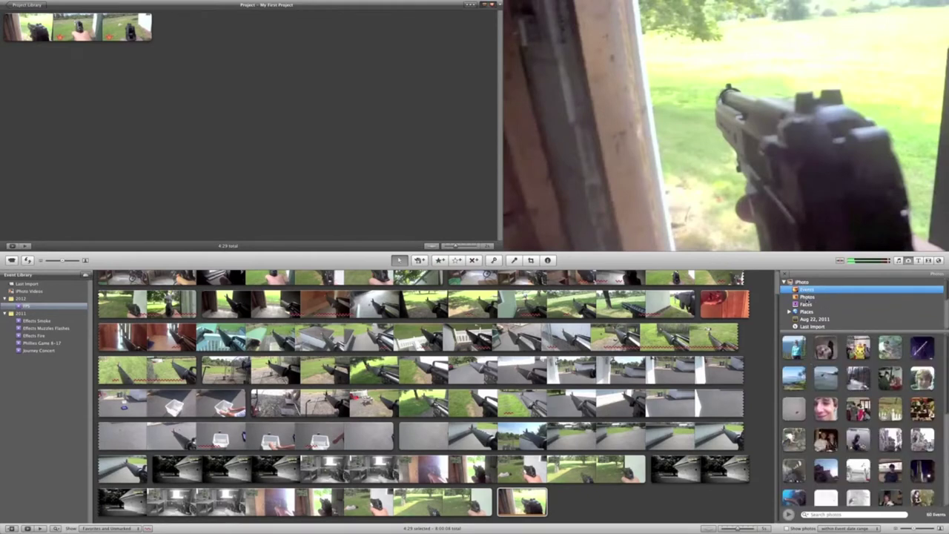
left_click(806, 326)
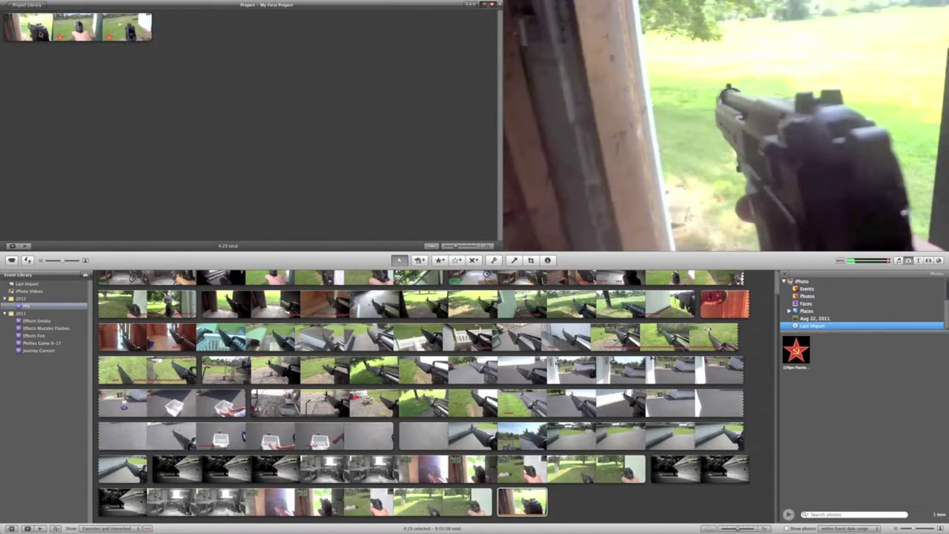
key("backslash")
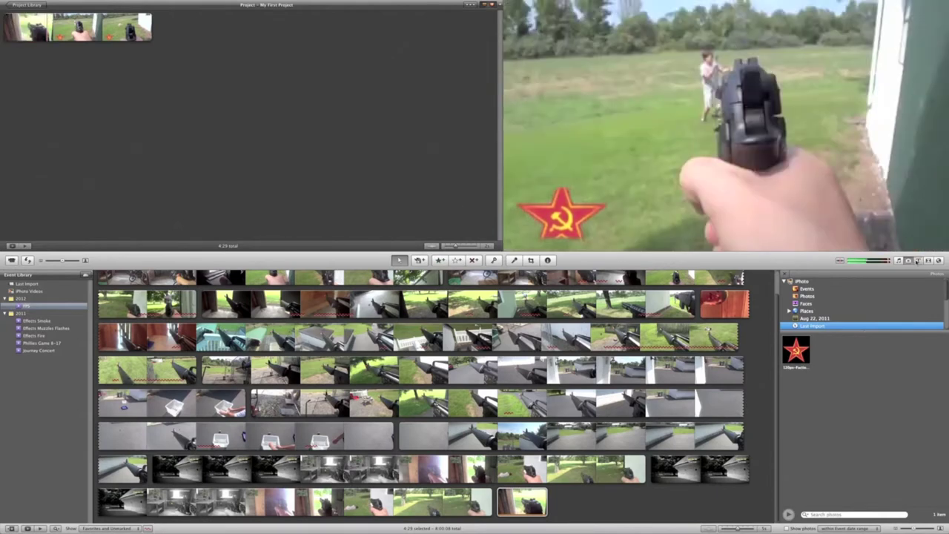
Add an Upper title at the start of the project clip and set its text to "Free For All"
left_click(918, 260)
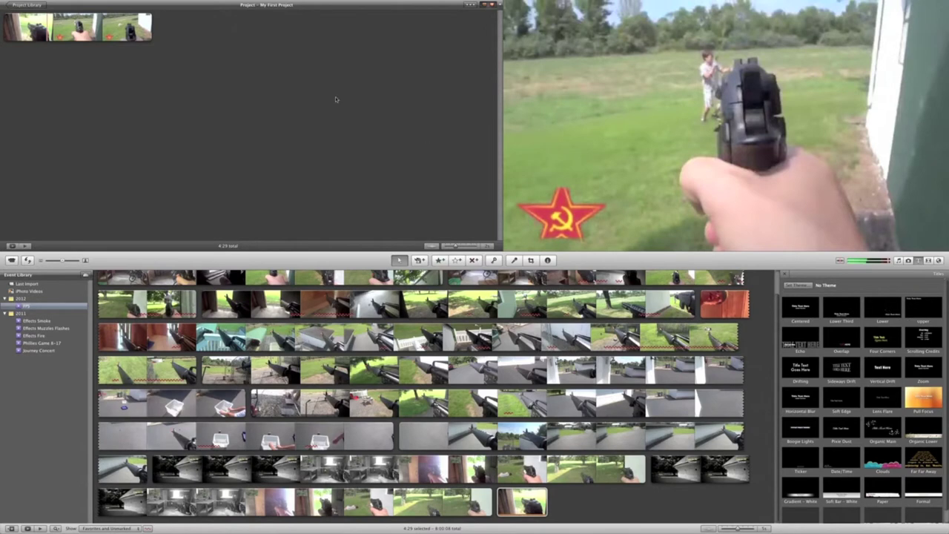
left_click_drag(336, 99, 4, 33)
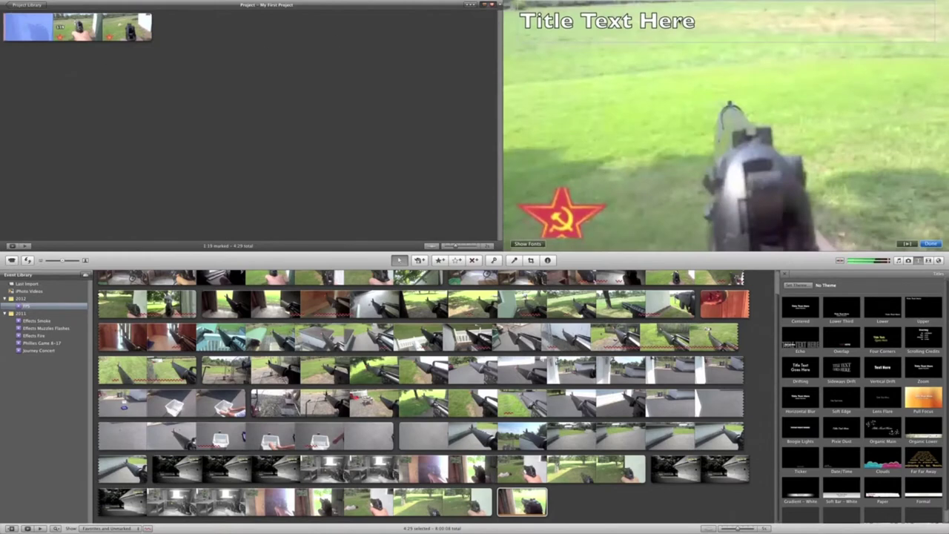
left_click_drag(691, 16, 559, 29)
left_click_drag(719, 29, 502, 28)
type("Free")
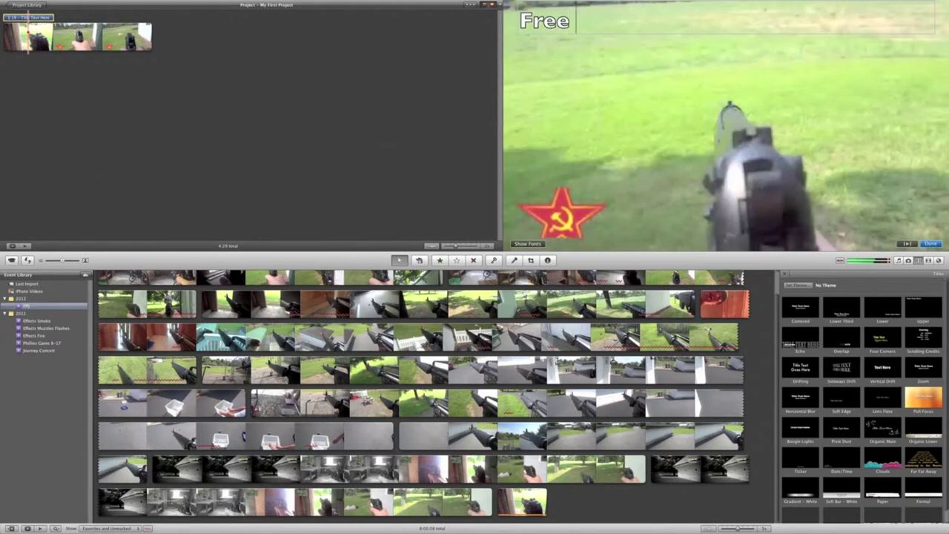
type(" For All")
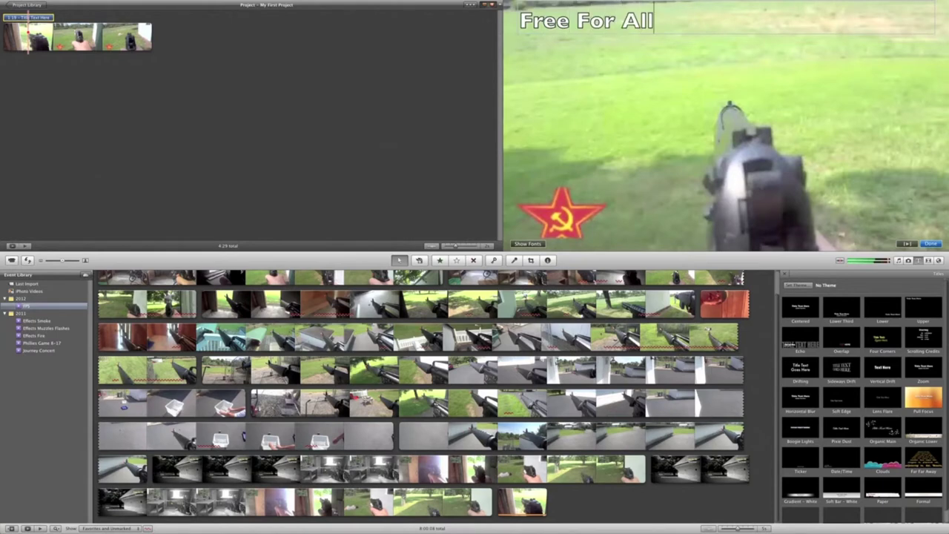
Add two indented lines, each reading 50, below the Free For All line
key("Return")
key("Tab")
key("Tab")
type("50")
key("Return")
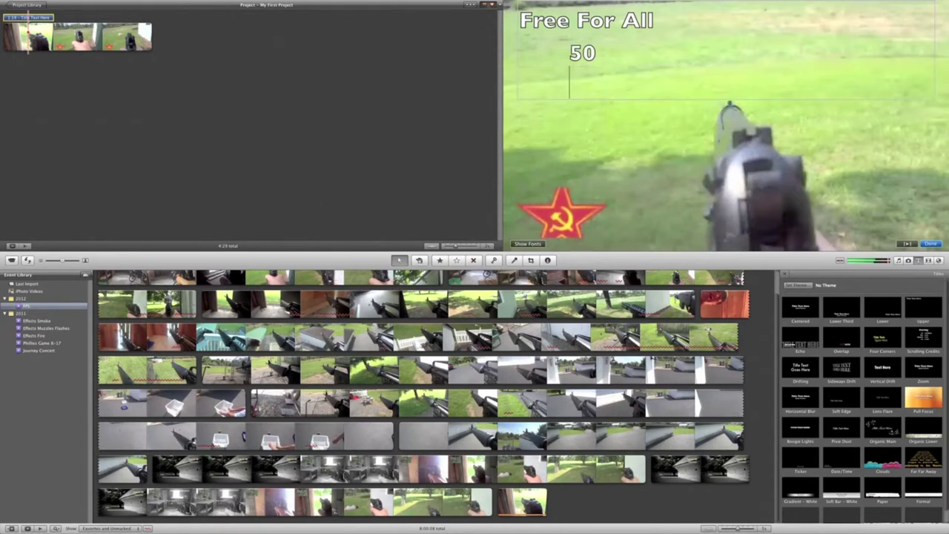
type("50")
Set the title's text to size 1, using the iMovie font choices instead of the system ones
left_click(529, 244)
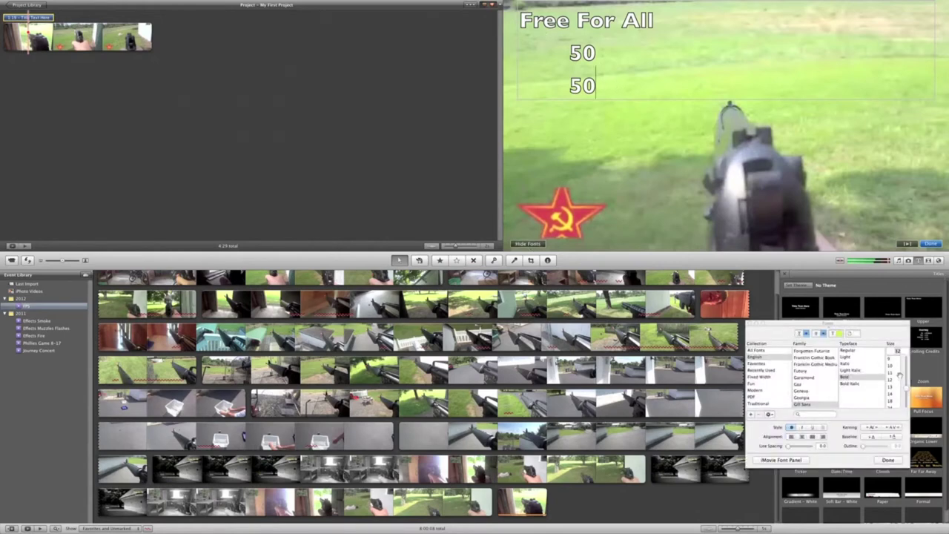
scroll(898, 376, "up", 1)
scroll(894, 385, "up", 1)
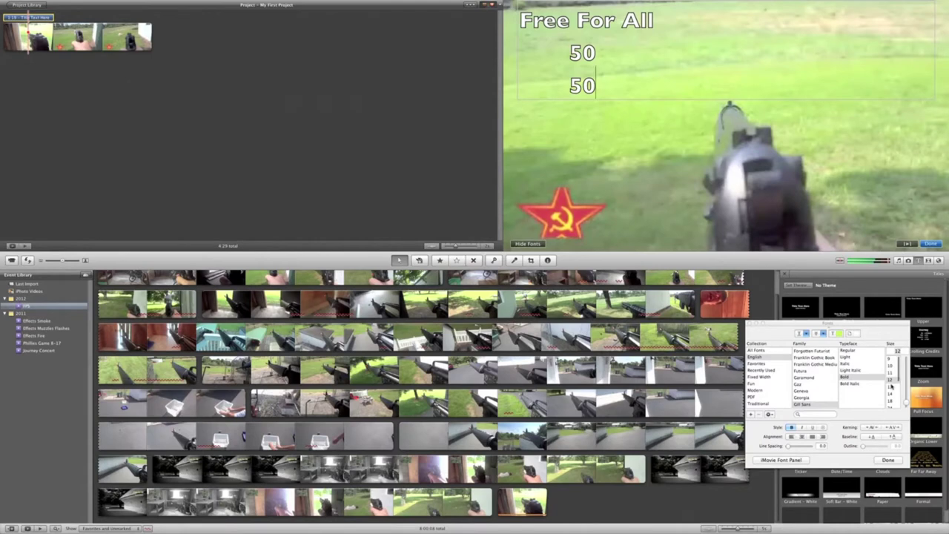
left_click(781, 460)
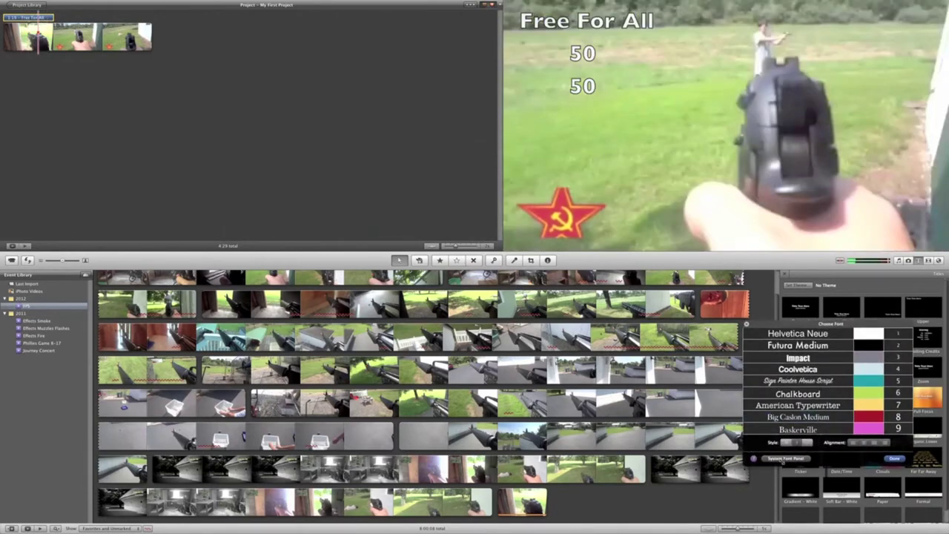
left_click(899, 345)
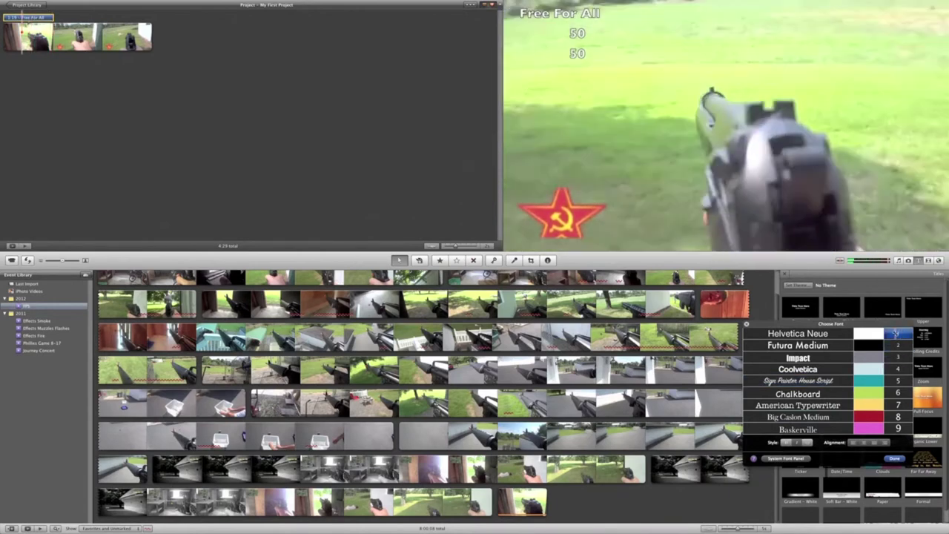
left_click(896, 333)
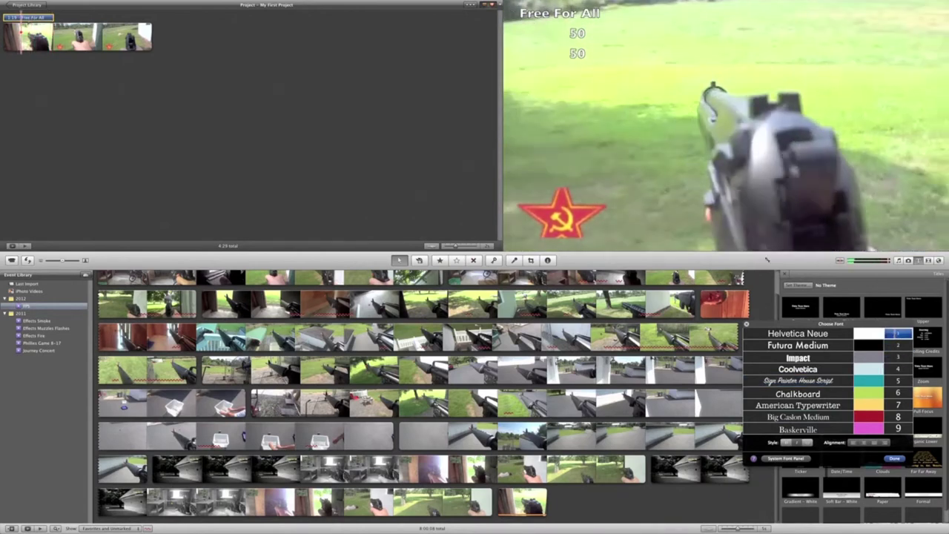
left_click(895, 459)
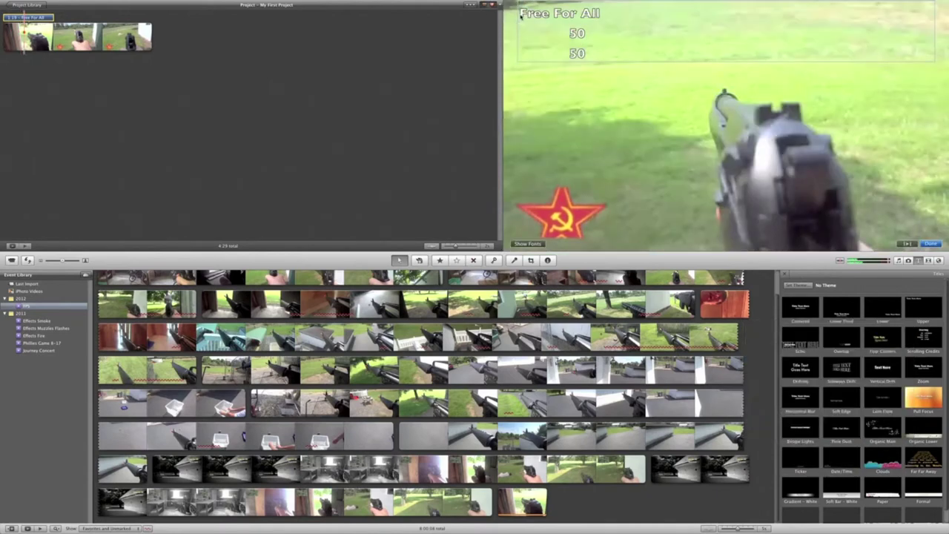
Push the title text down with blank lines so Free For All sits beside the star emblem
key("Return")
key("Return")
key("Return")
key("Return")
key("Return")
key("Return")
key("Return")
key("Return")
key("Return")
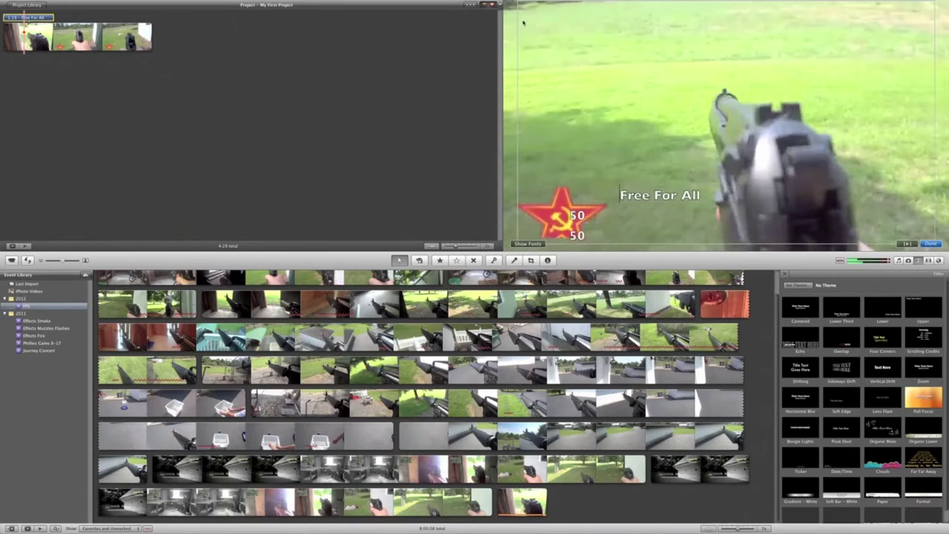
Indent both 50 lines so they line up under Free For All, and finish editing the title
left_click(571, 217)
key("Tab")
key("Tab")
key("Tab")
key("Tab")
left_click(568, 235)
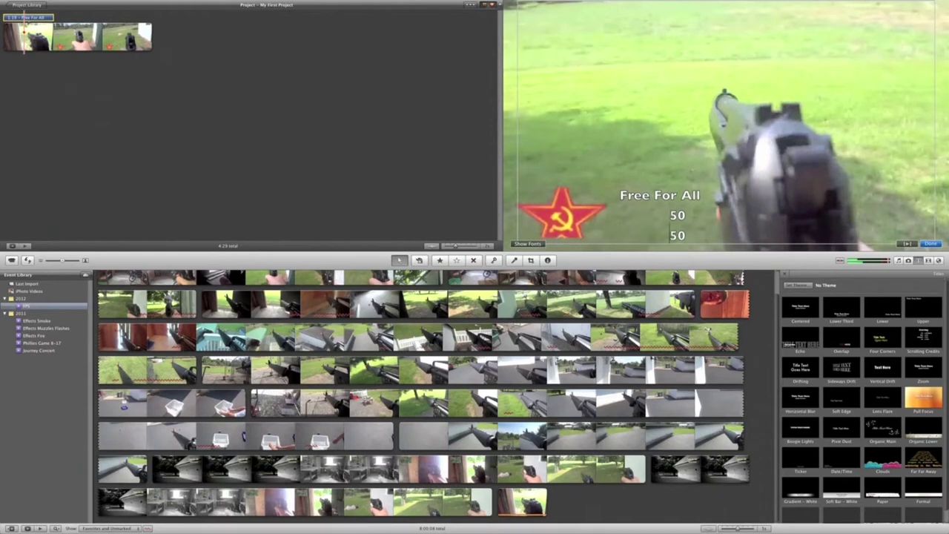
key("BackSpace")
key("BackSpace")
key("BackSpace")
key("BackSpace")
key("BackSpace")
key("BackSpace")
key("BackSpace")
left_click(930, 244)
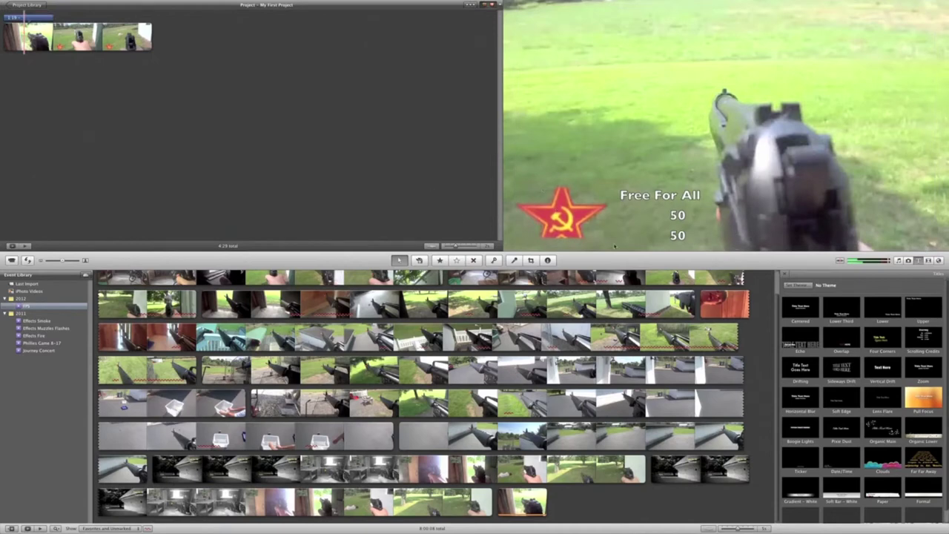
Extend the title over the entire clip and export the project as a movie for reimport into the FPS event
key("space")
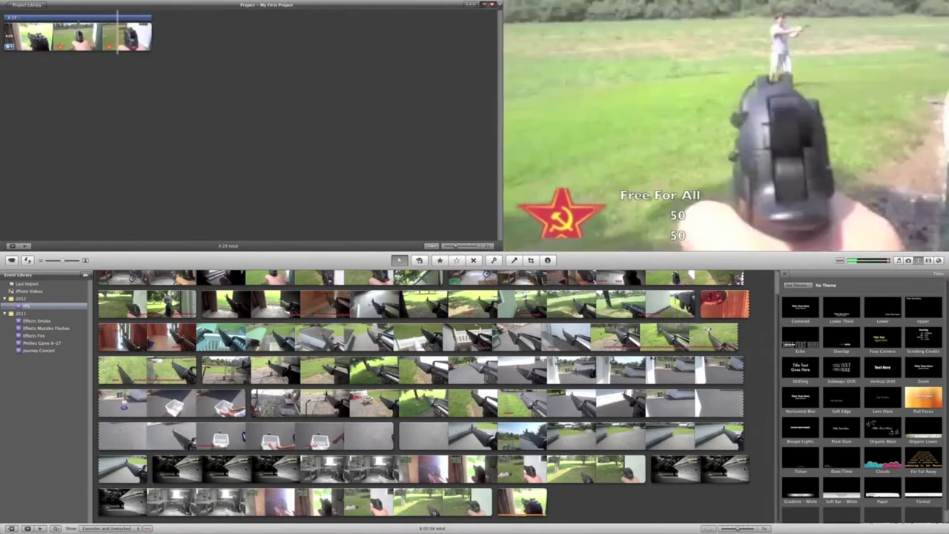
mouse_move(196, 3)
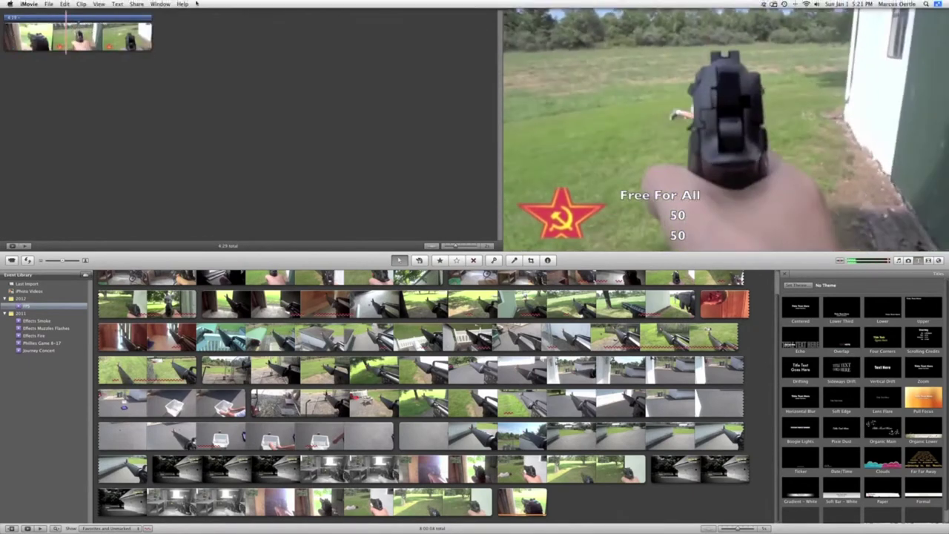
left_click(141, 4)
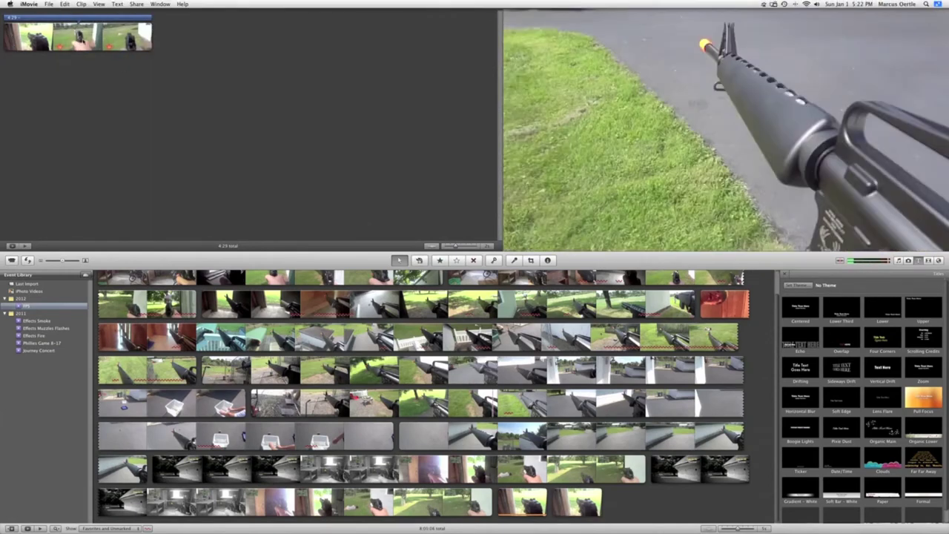
Replace the project's clip with the newly imported clip at the end of the FPS event
left_click(83, 37)
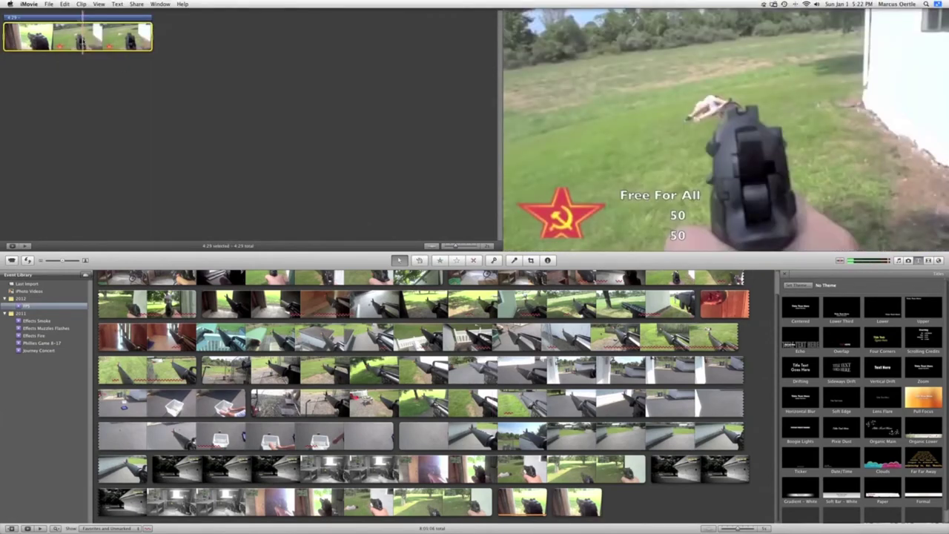
key("BackSpace")
left_click(531, 173)
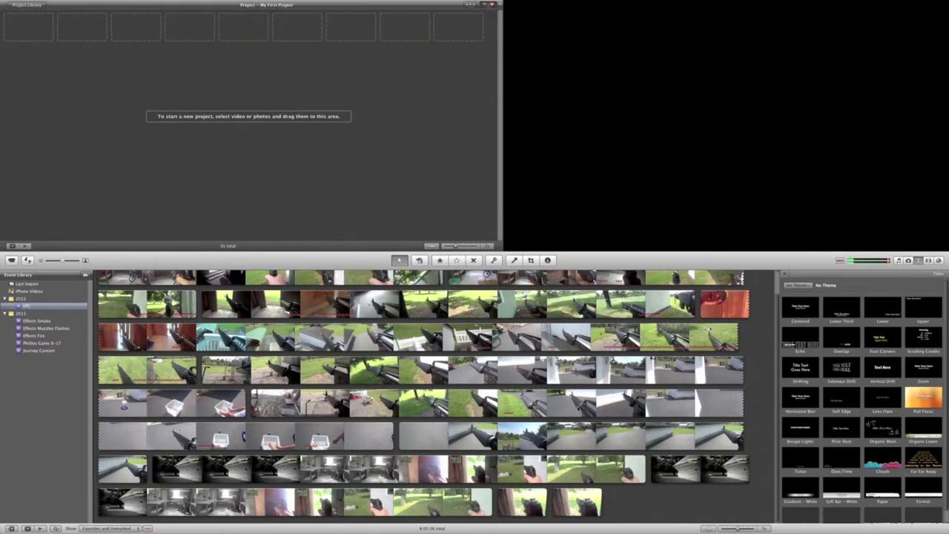
double_click(577, 501)
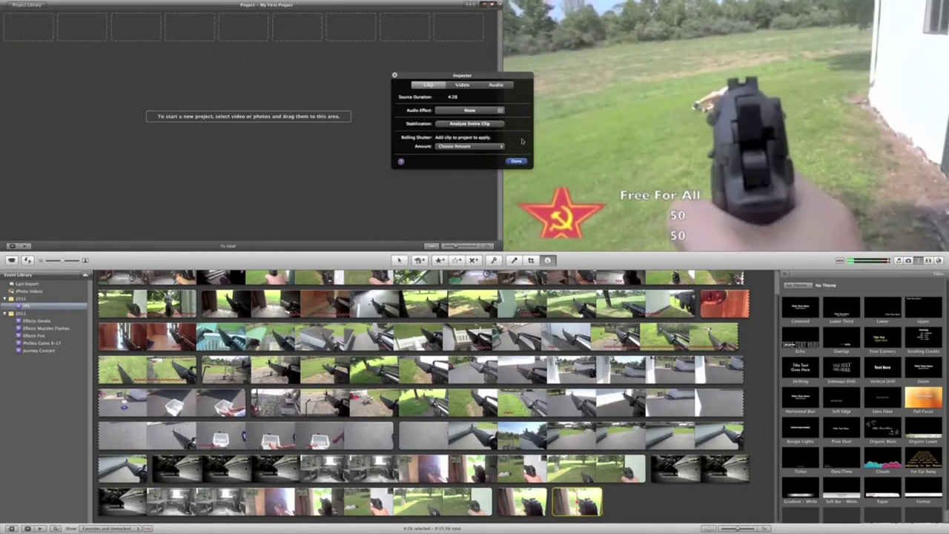
left_click(517, 161)
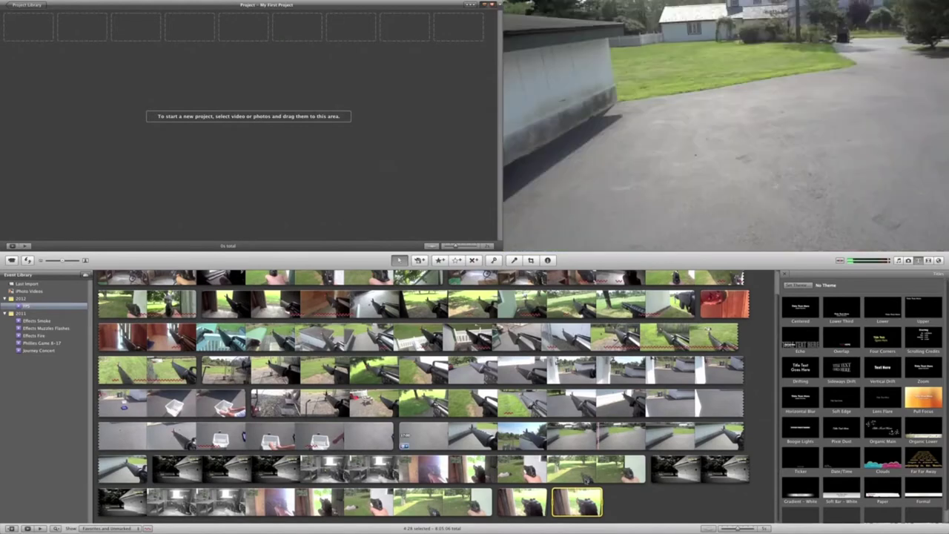
left_click_drag(577, 502, 146, 23)
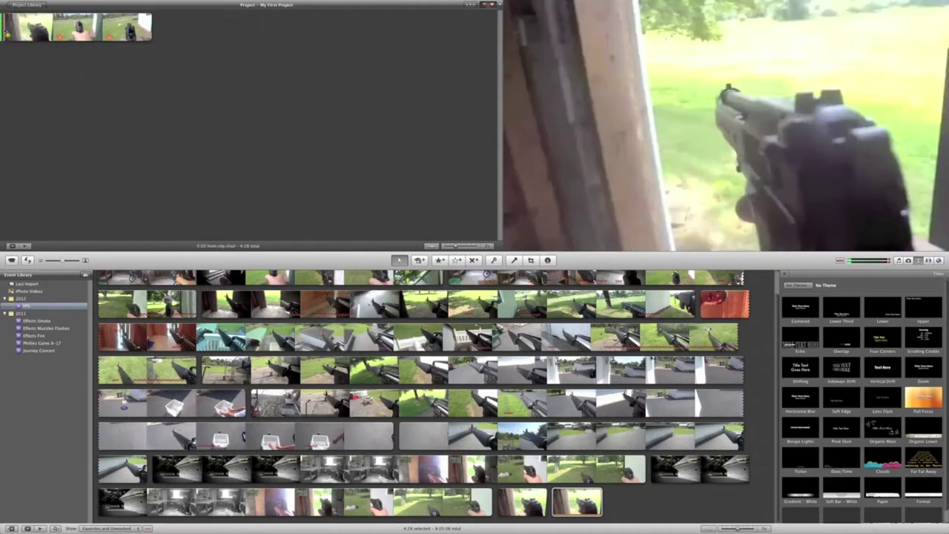
Add an Upper title over the start of the new project clip and shorten its duration
left_click_drag(5, 31, 6, 32)
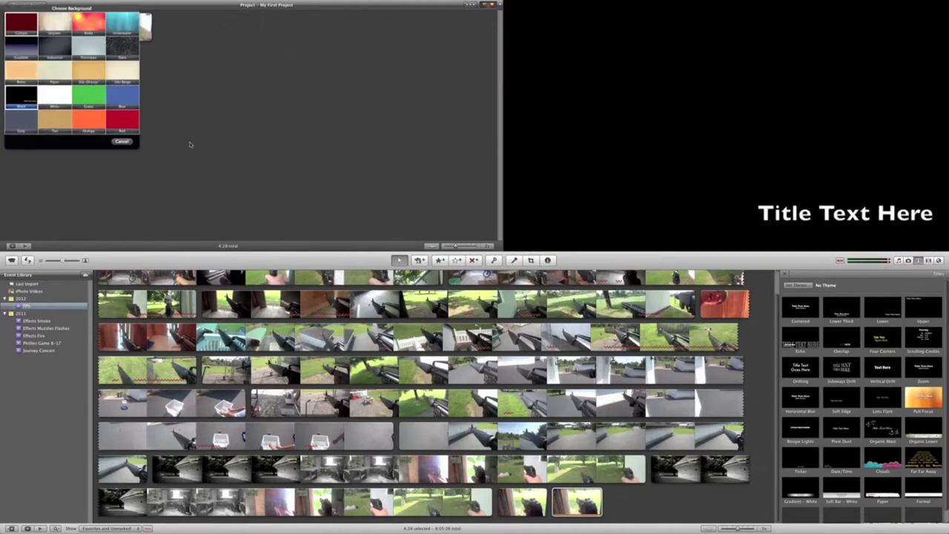
left_click(120, 141)
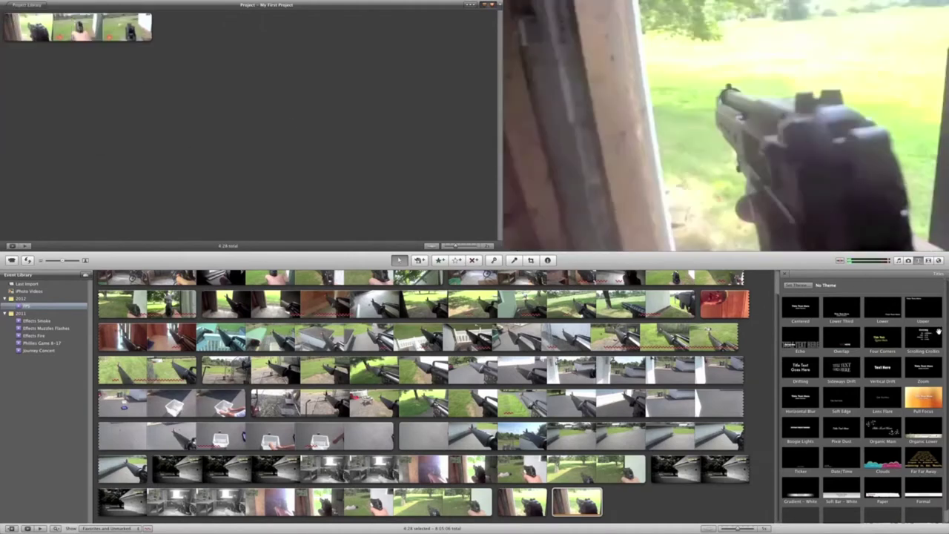
left_click_drag(5, 31, 6, 31)
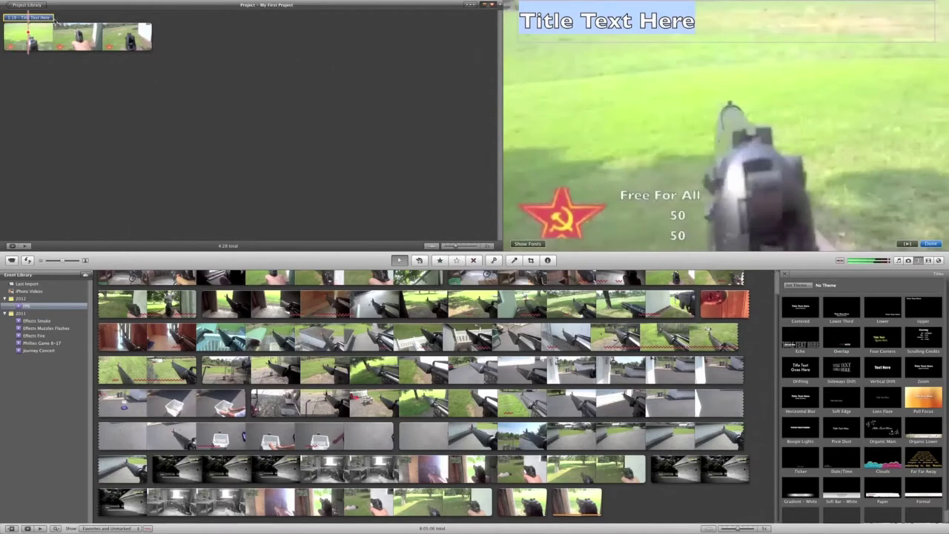
left_click_drag(54, 20, 40, 21)
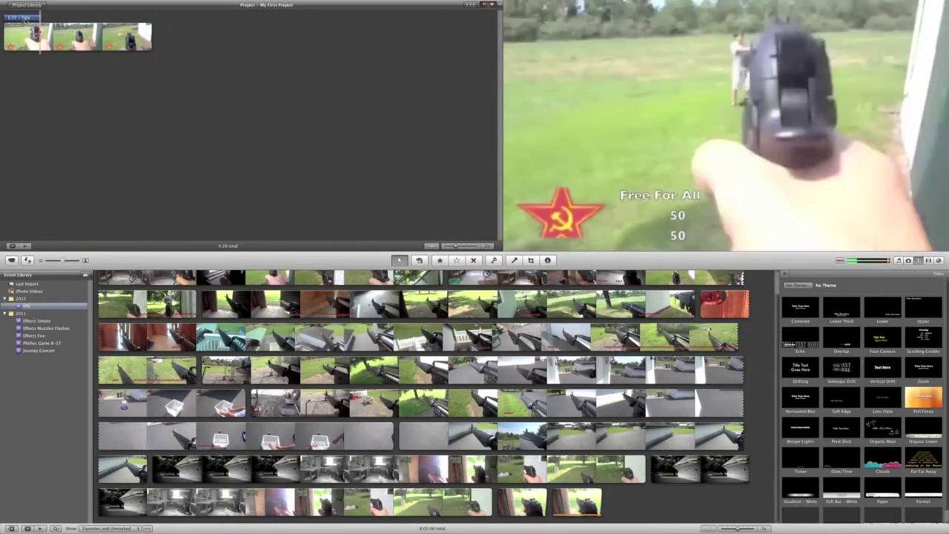
Replace the new title's placeholder text with 8/32
left_click(27, 20)
left_click(603, 16)
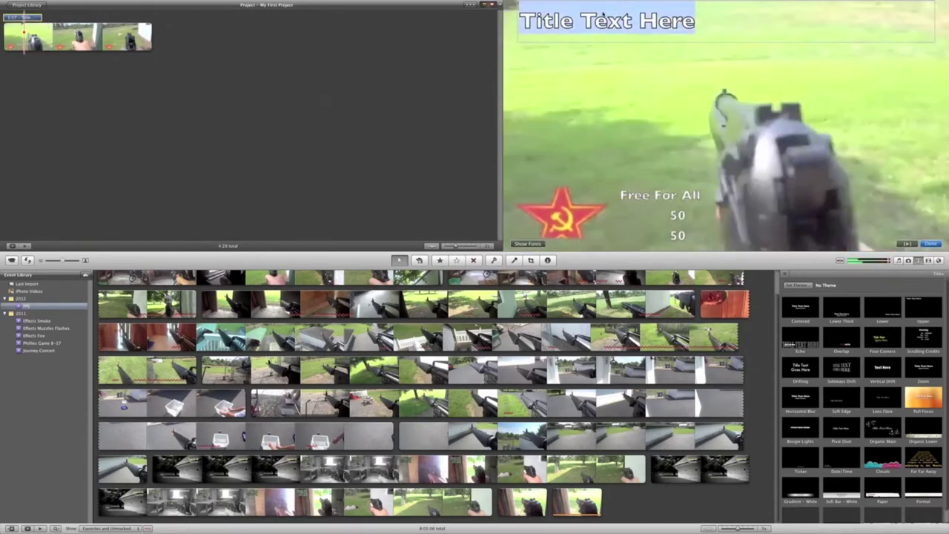
type("8/32")
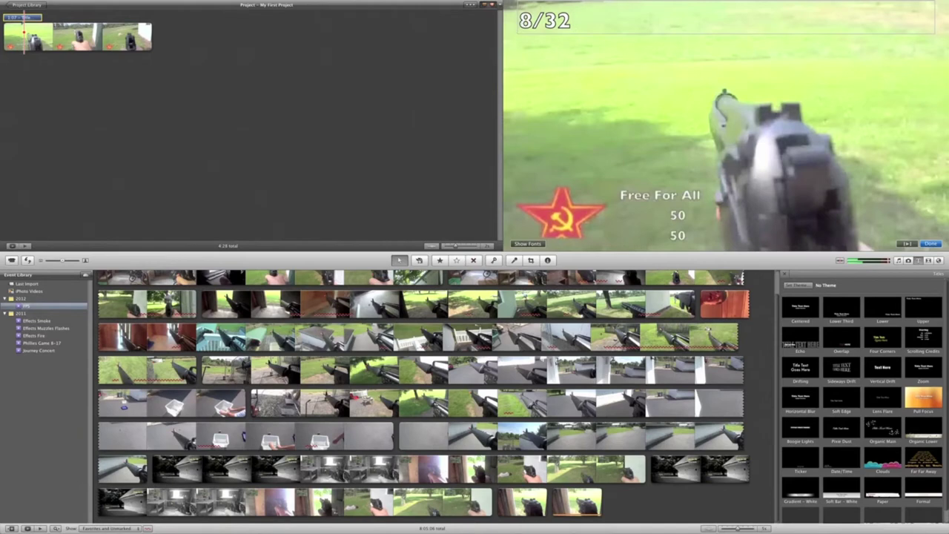
Shift the 8/32 text to the lower-right corner of the picture using indents and blank lines
key("Tab")
key("Tab")
key("Tab")
key("Tab")
key("Tab")
key("Tab")
key("Tab")
key("Tab")
key("Tab")
key("Tab")
key("Tab")
key("Tab")
key("Tab")
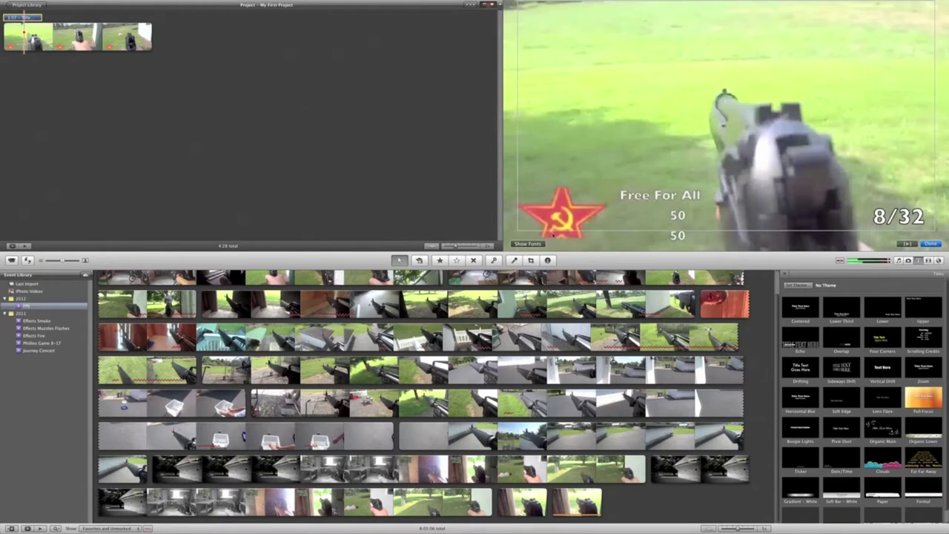
Reduce the 8/32 text to size 1 and move it down to the bottom of the picture
left_click(528, 244)
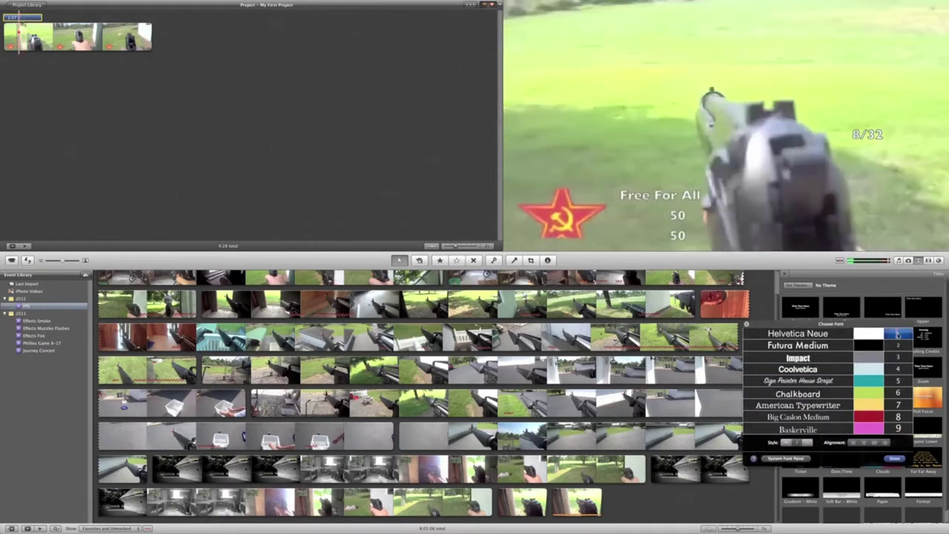
left_click(896, 459)
left_click(855, 139)
key("BackSpace")
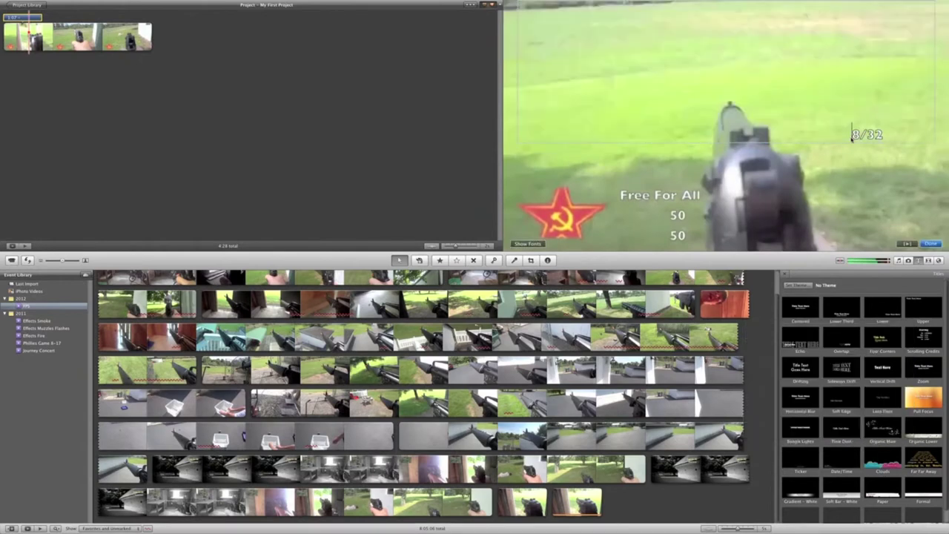
key("Return")
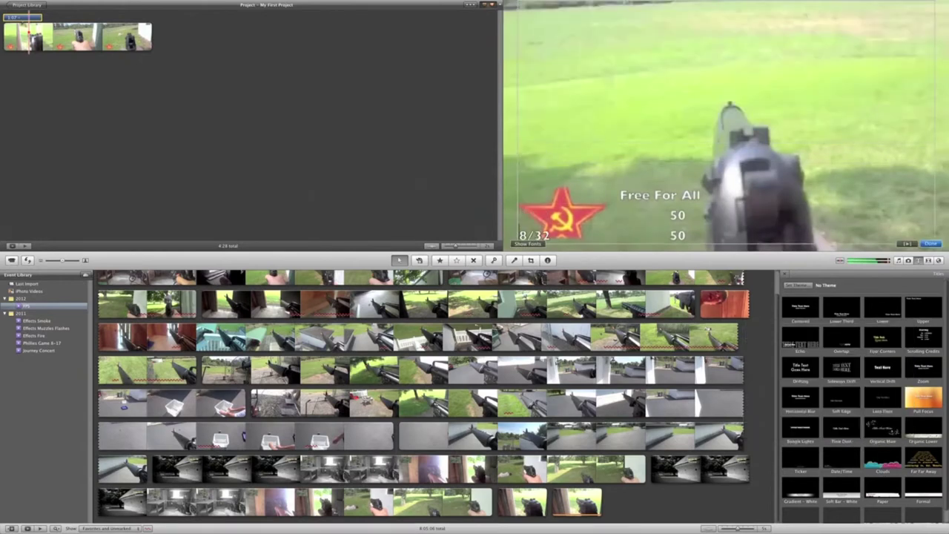
Indent the 8/32 text to the picture's lower right, level with the upper 50, and finish editing the title
key("BackSpace")
key("Tab")
key("Tab")
key("Tab")
key("Tab")
key("Tab")
key("Tab")
key("Tab")
key("Tab")
key("Tab")
key("Tab")
key("Tab")
key("Tab")
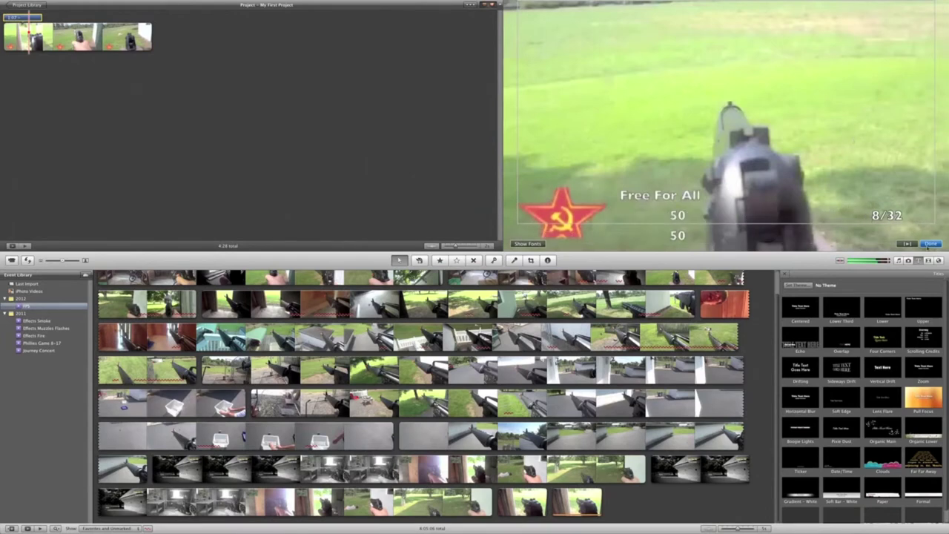
left_click(930, 244)
Switch the 8/32 title from the project fade to a manual fade in/out and play the clip to check it
key("space")
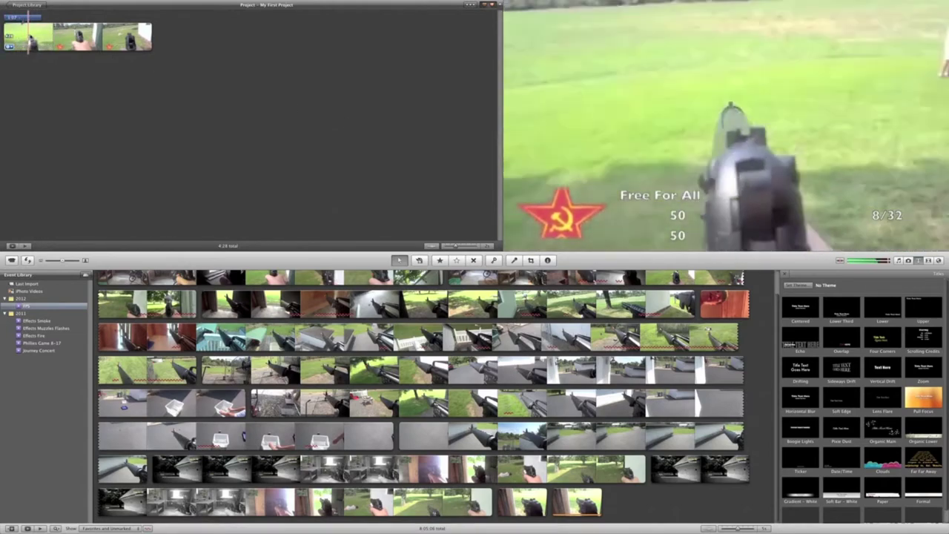
double_click(22, 18)
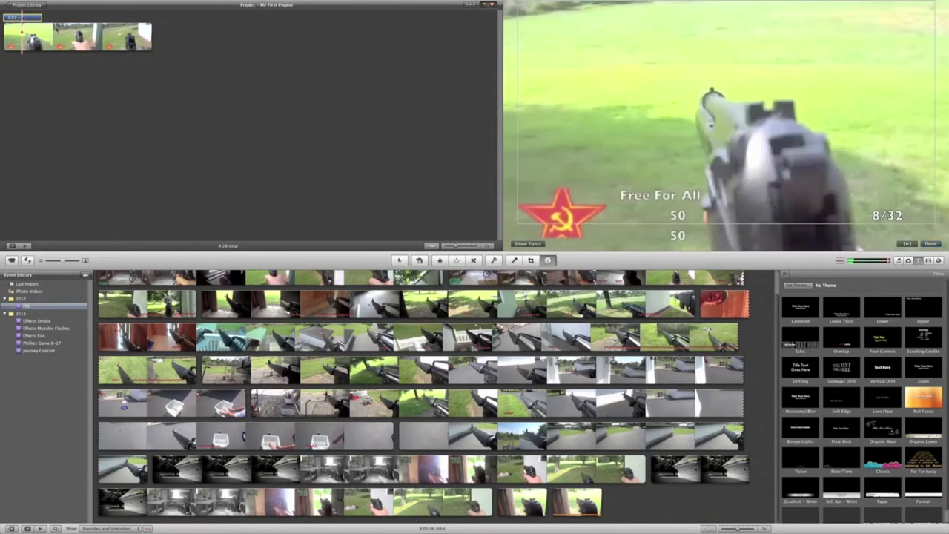
key("i")
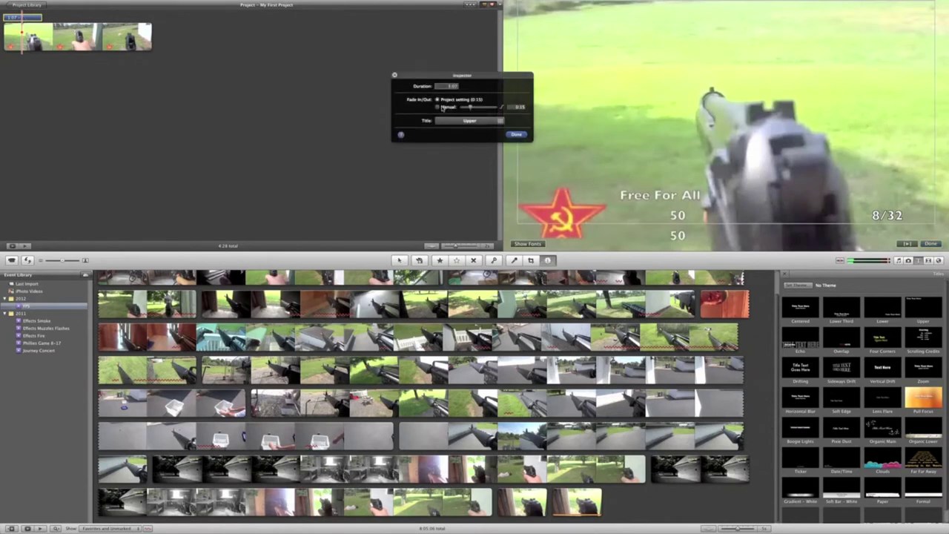
left_click(517, 135)
key("space")
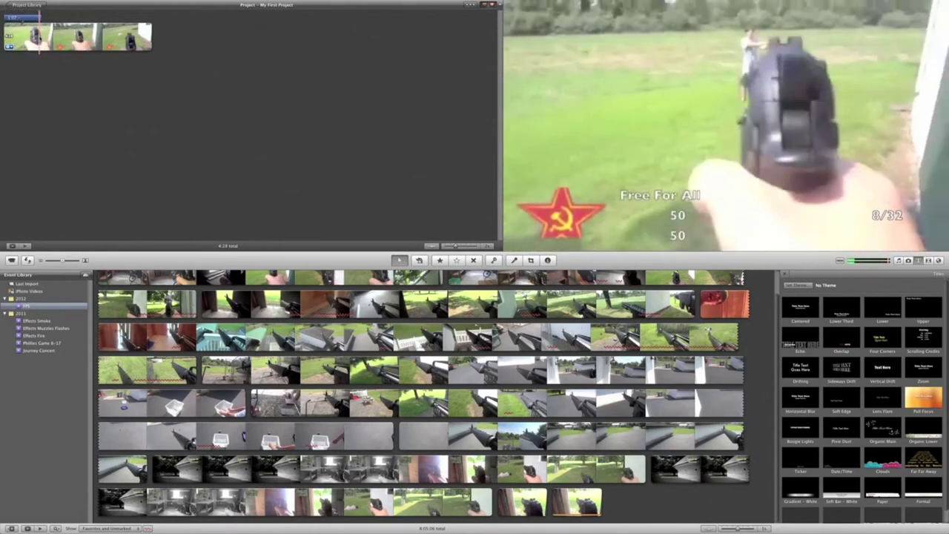
key("space")
Add an Upper title directly after the 8/32 title and replace its placeholder text with 7/32
left_click_drag(919, 307, 46, 43)
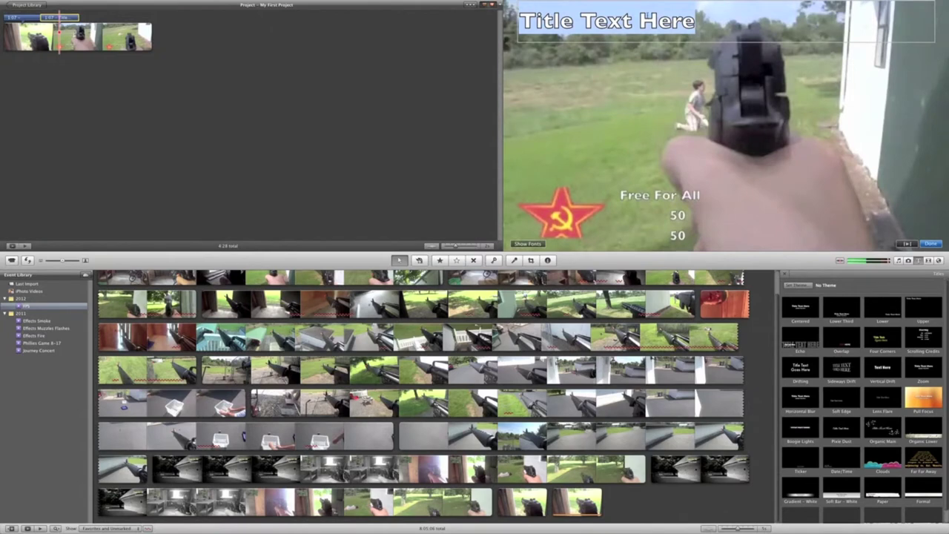
key("BackSpace")
type("7/32")
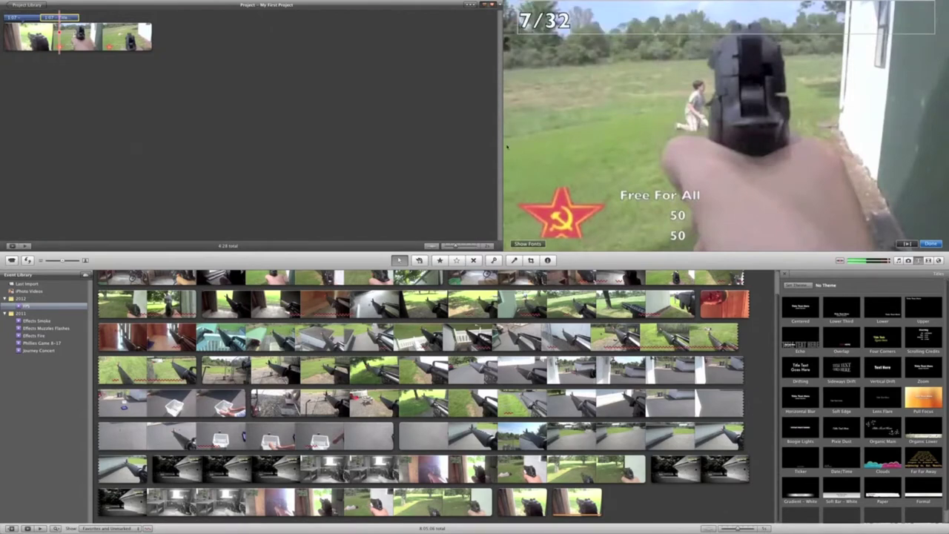
Reduce the 7/32 text to size 1, move it to the picture's lower right level with the upper 50, and finish editing
left_click(527, 243)
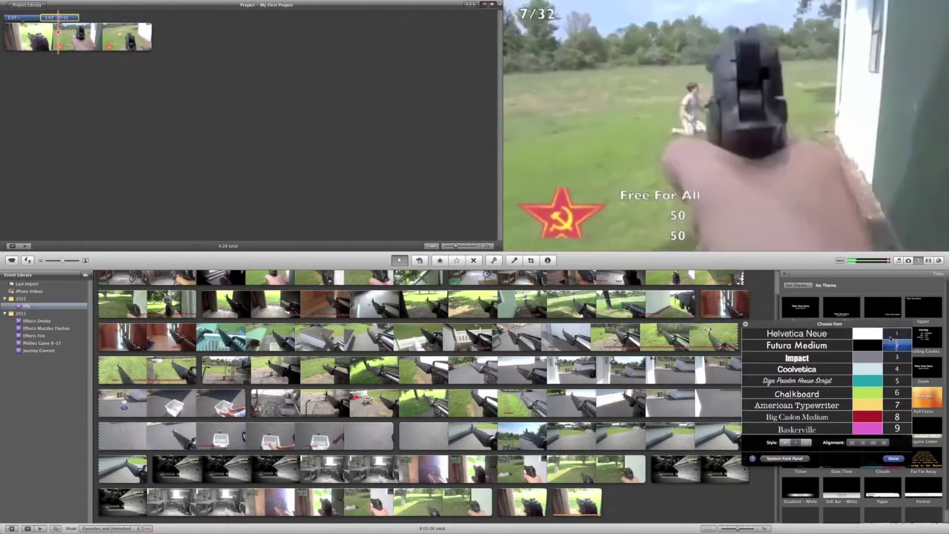
left_click(896, 459)
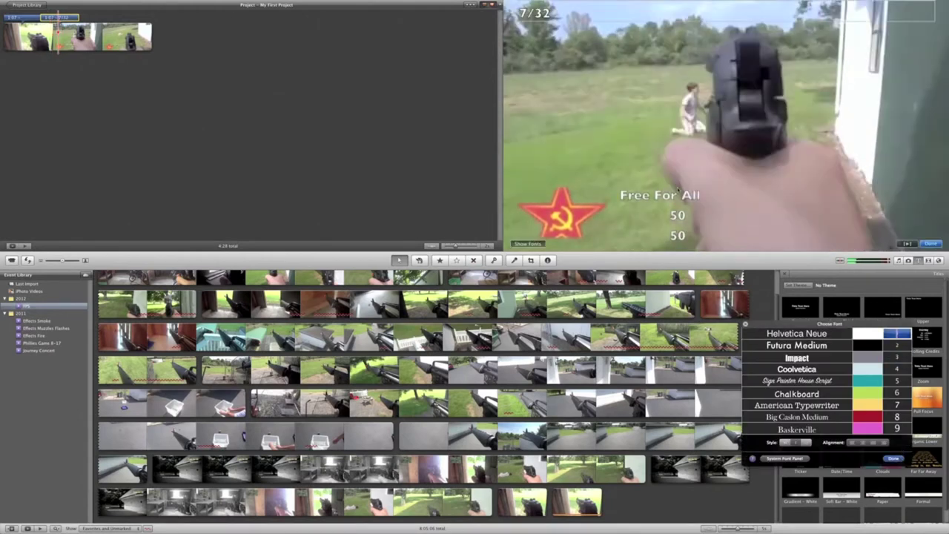
left_click_drag(550, 13, 520, 14)
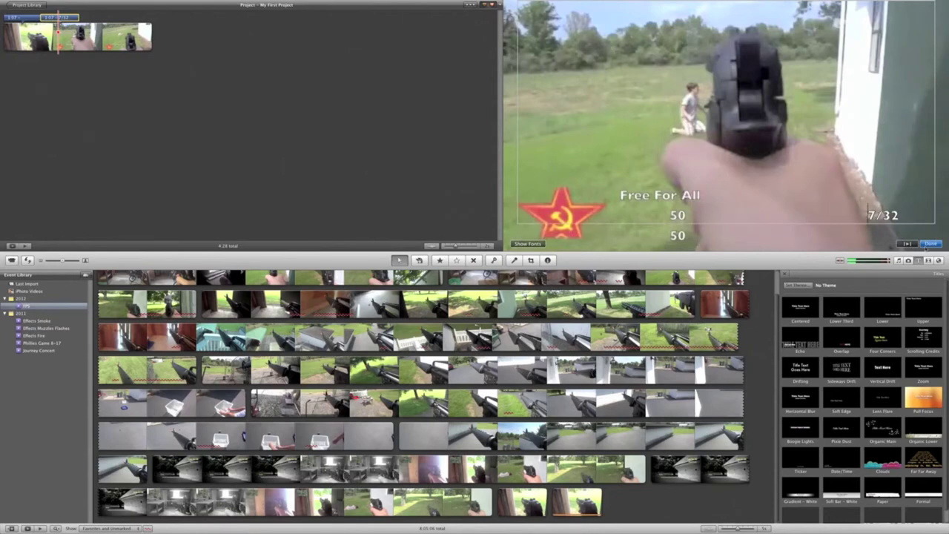
left_click(930, 244)
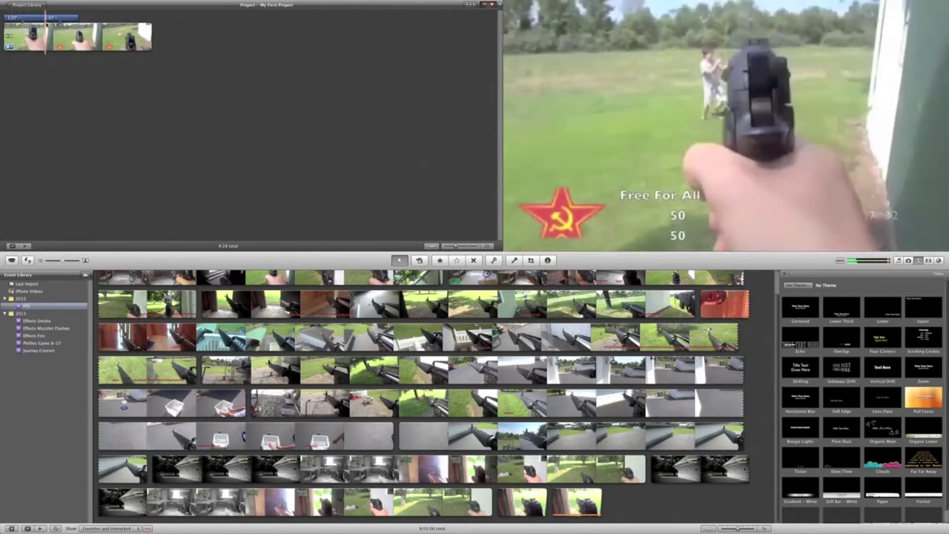
Set the 7/32 title's fade in/out to manual and play the clip from the start to check the transition
double_click(49, 18)
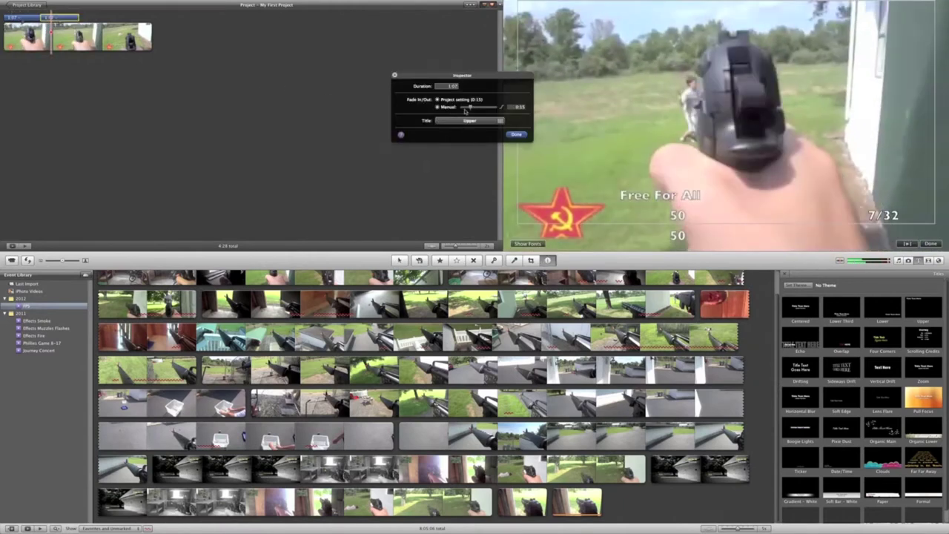
left_click(515, 135)
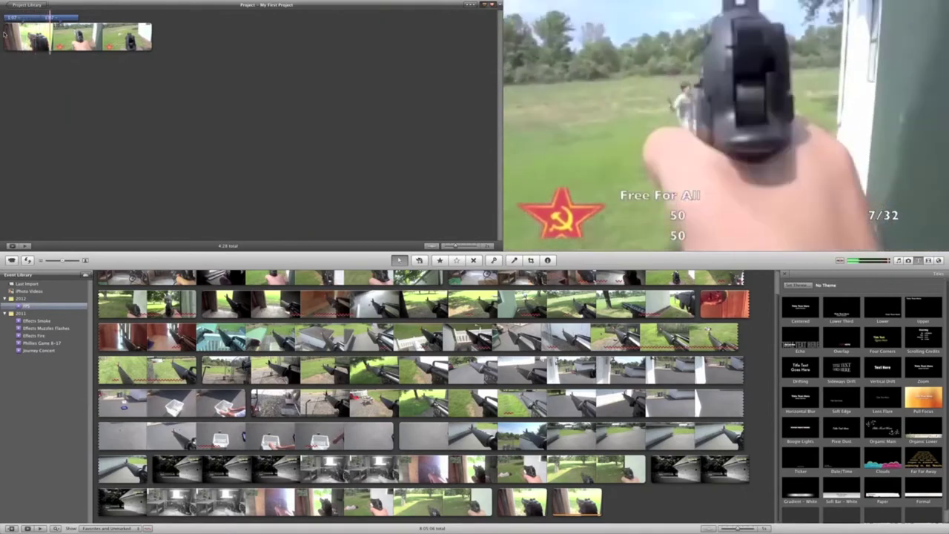
key("space")
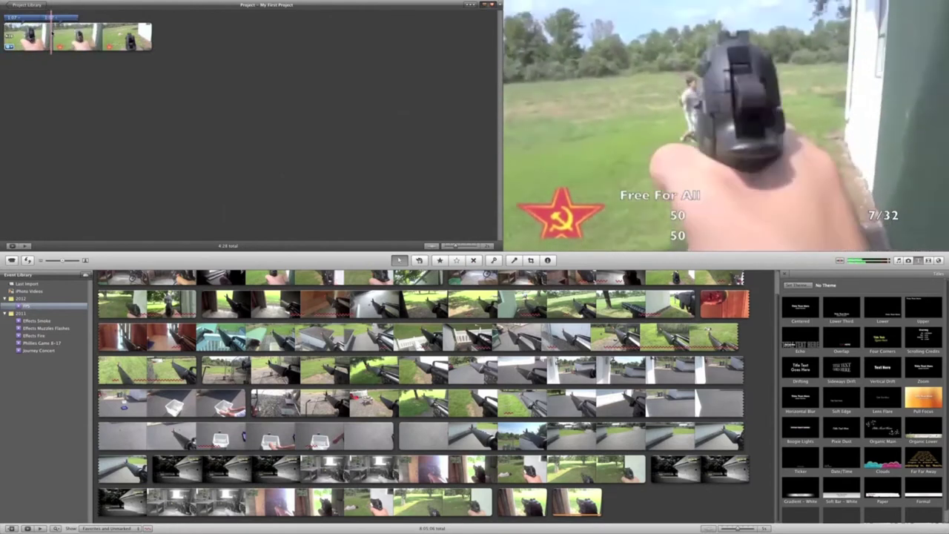
Shorten the 7/32 title by pulling its end back to just after the clip's second thumbnail begins, and preview the timing
left_click(73, 17)
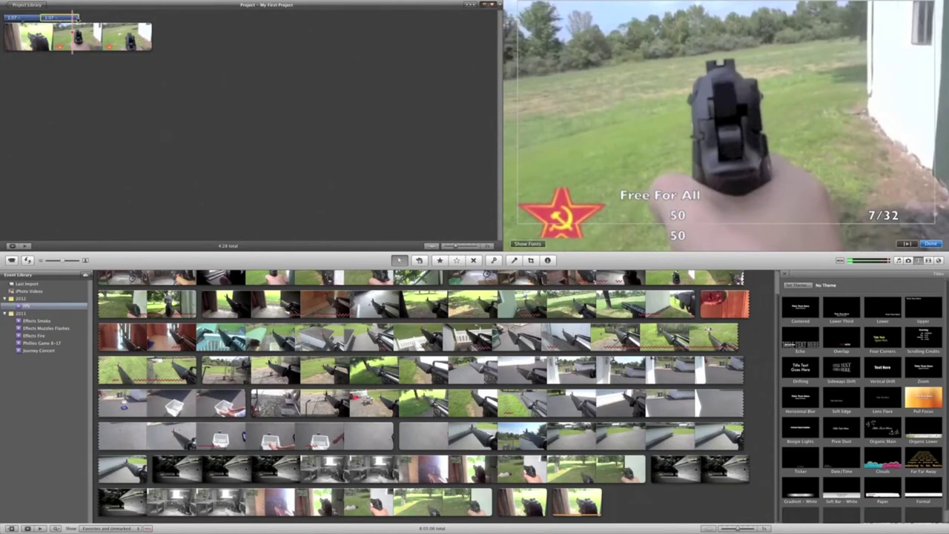
left_click_drag(76, 20, 49, 20)
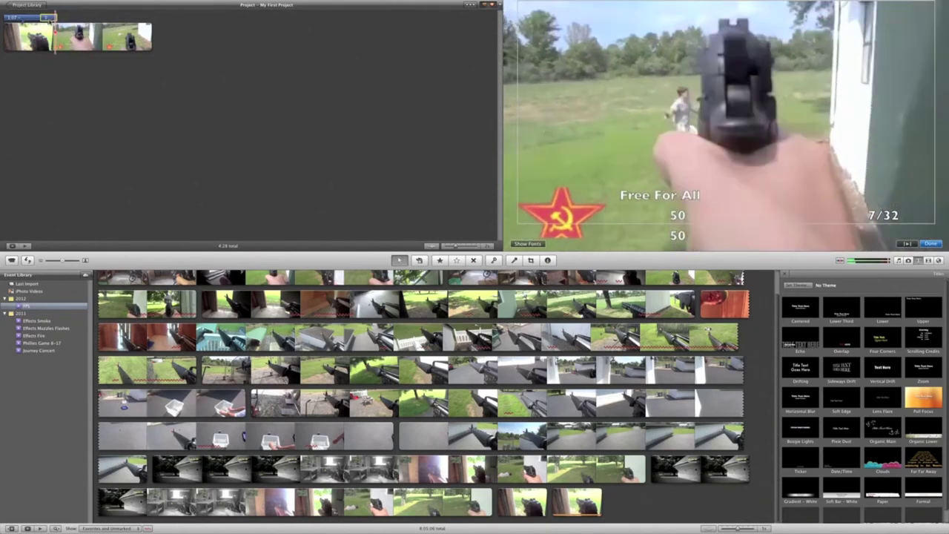
left_click(41, 43)
key("space")
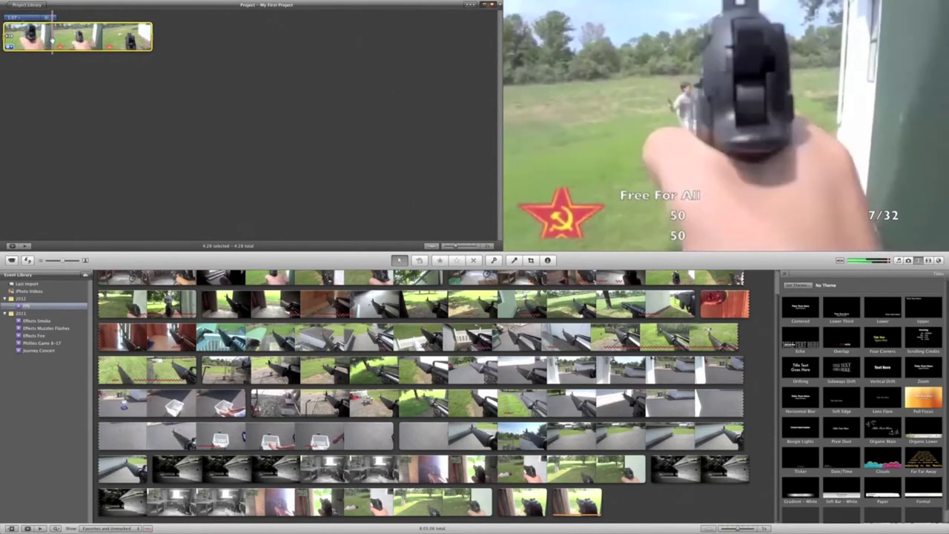
key("space")
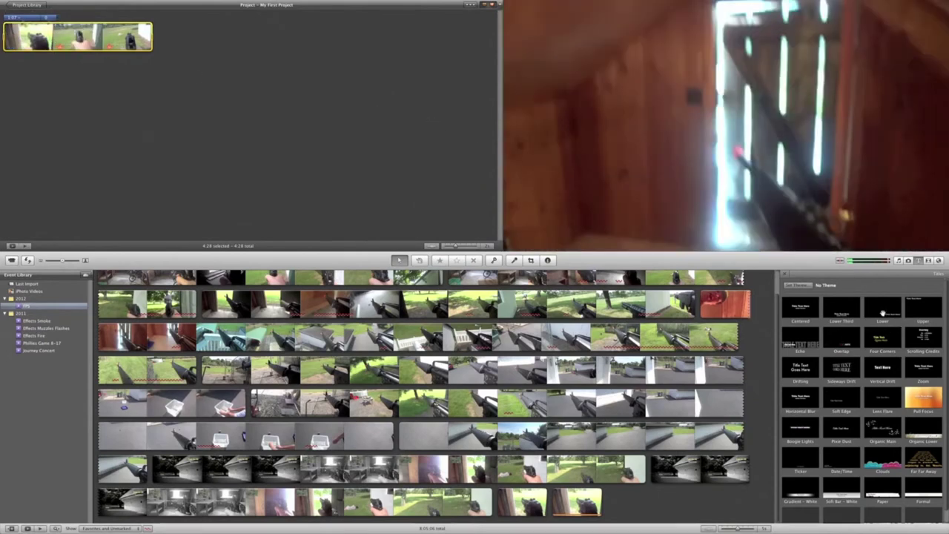
left_click_drag(872, 309, 74, 46)
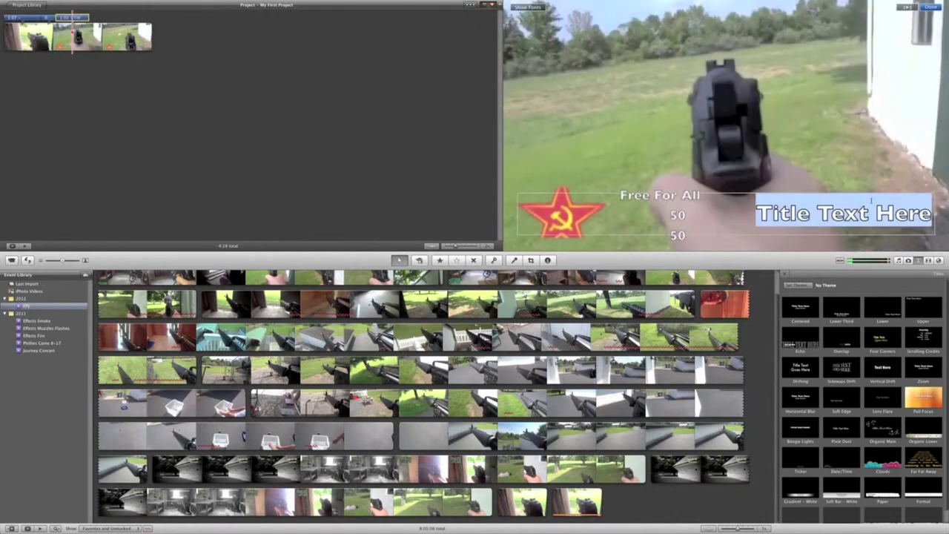
type("6/")
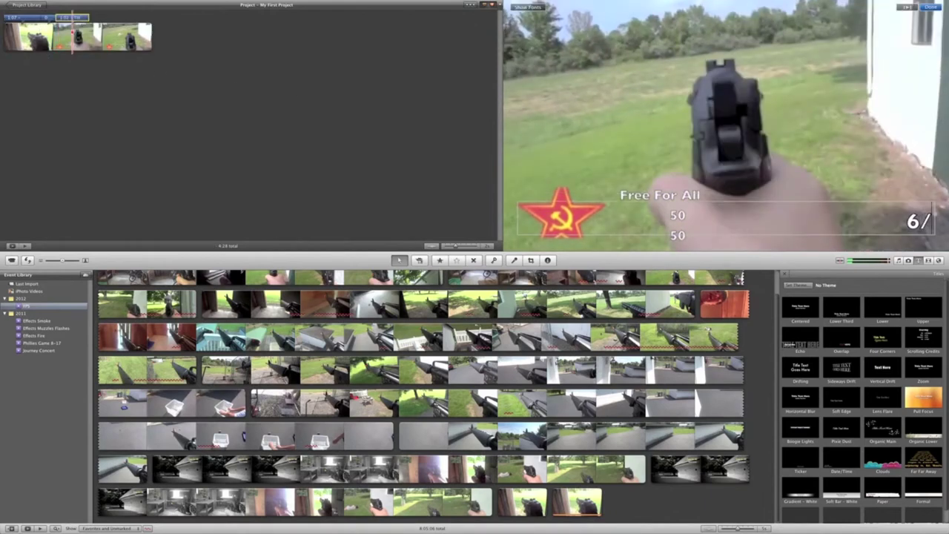
type("32")
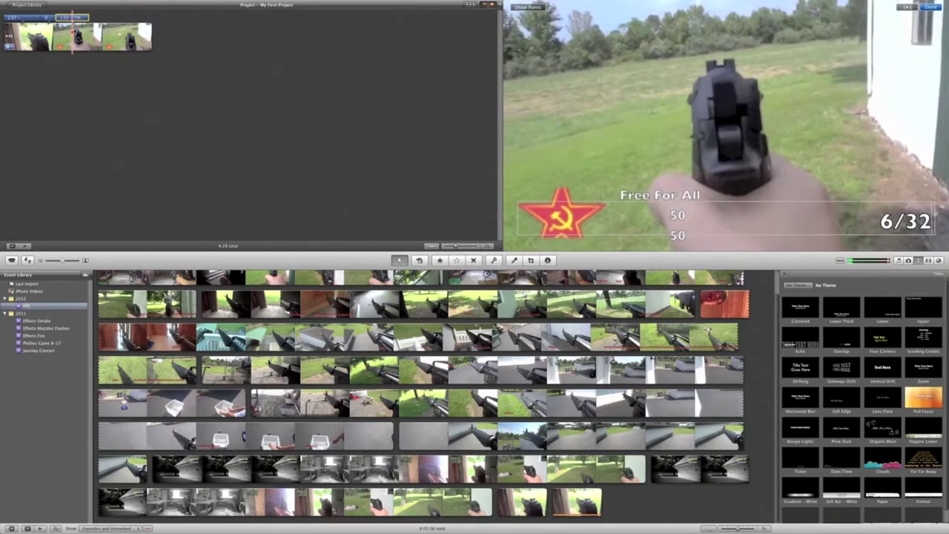
left_click(80, 38)
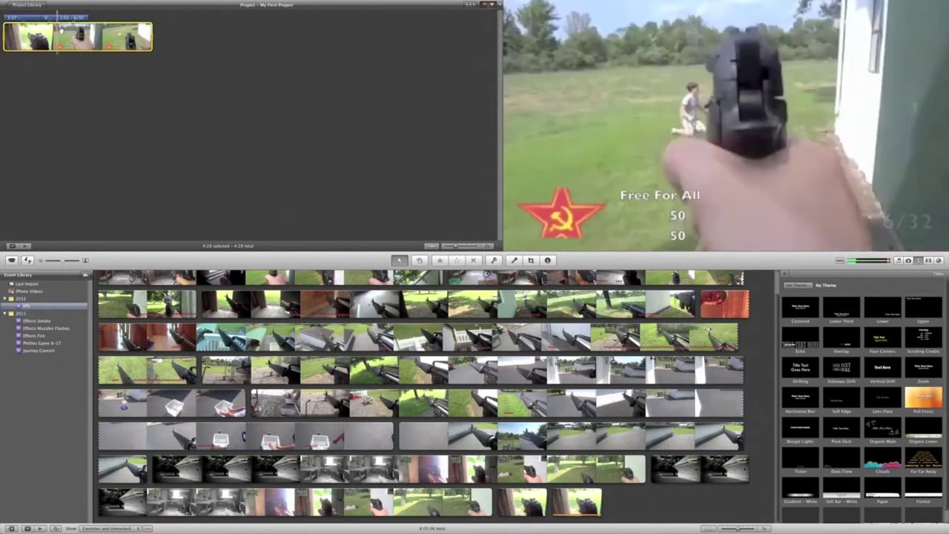
left_click(68, 19)
left_click(185, 69)
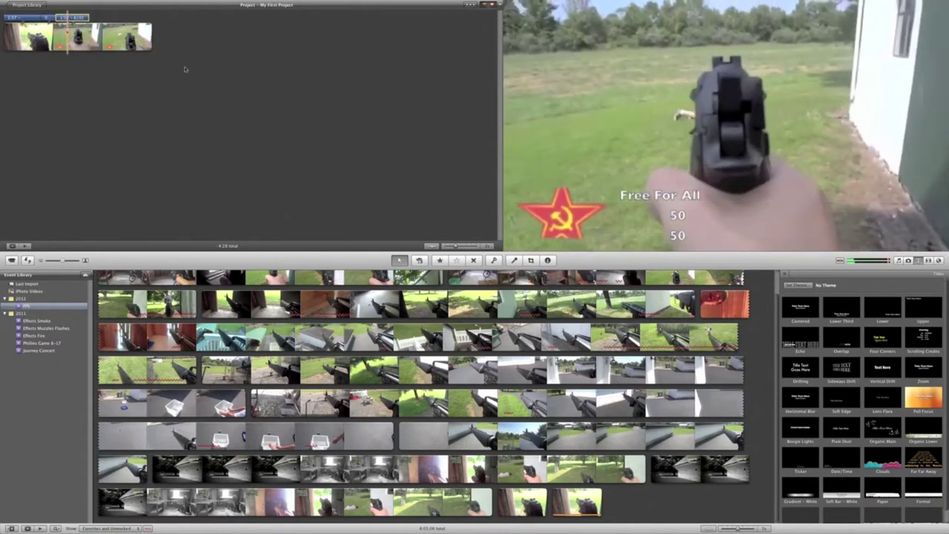
Add an Upper title after the shortened 7/32 title, replace its text with 6/32 and reduce it to size 1
mouse_move(913, 306)
left_mouse_down()
mouse_move(11, 15)
mouse_move(56, 37)
left_mouse_up()
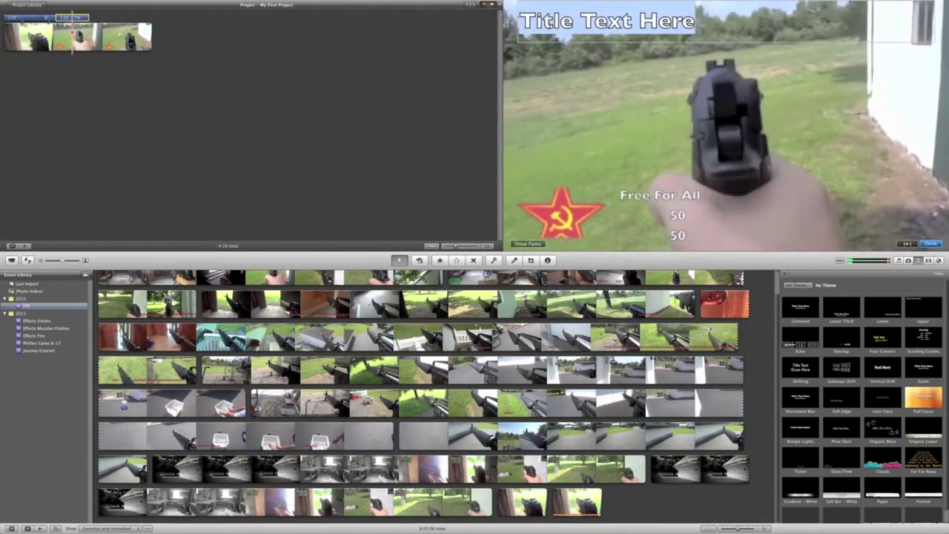
type("6/32")
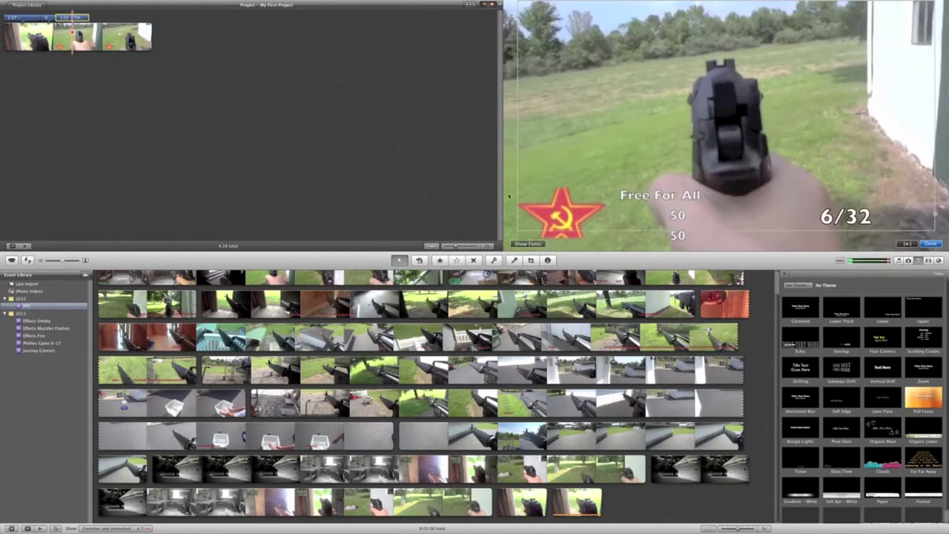
left_click(528, 244)
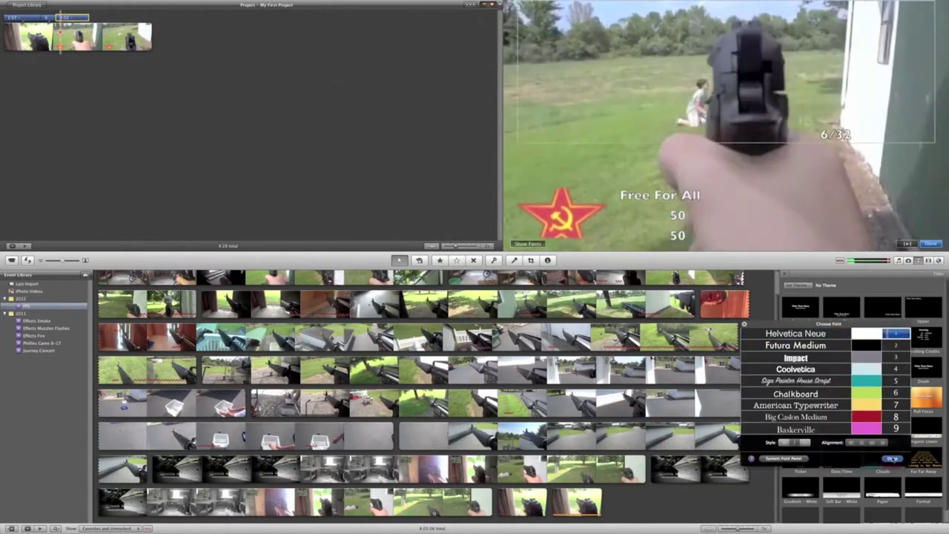
left_click(893, 459)
Move the 6/32 text down with blank lines and indent it to the picture's lower right, level with the upper 50, and finish editing
left_click(817, 136)
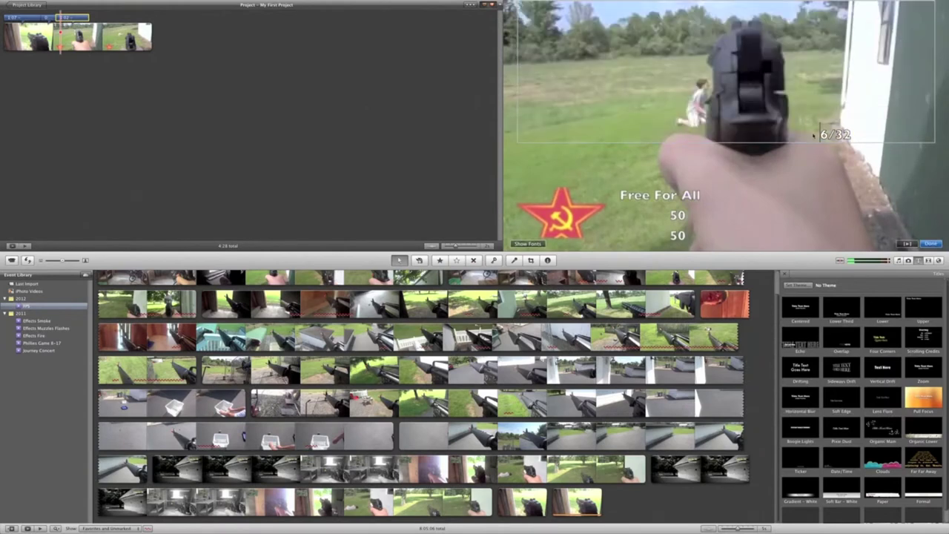
key("Return")
key("Return")
key("Return")
key("Return")
key("Return")
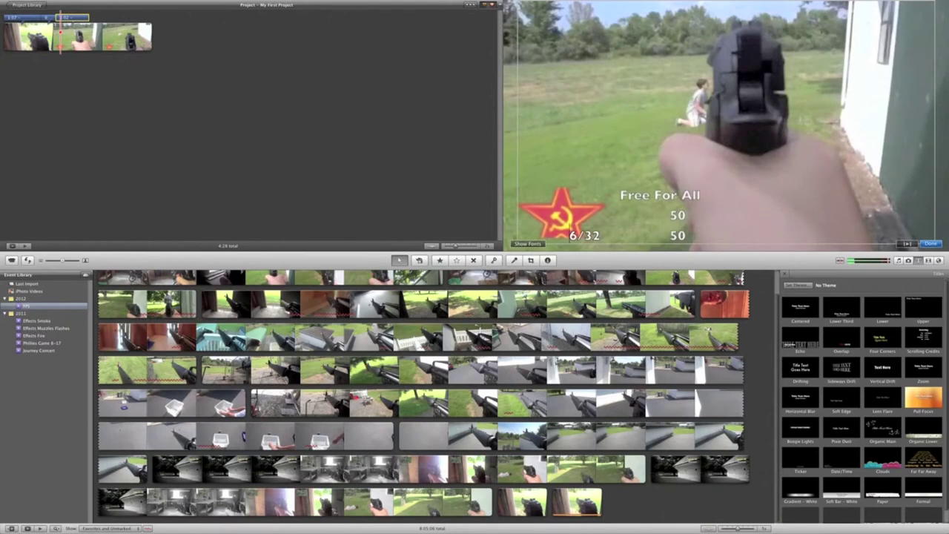
left_click(931, 244)
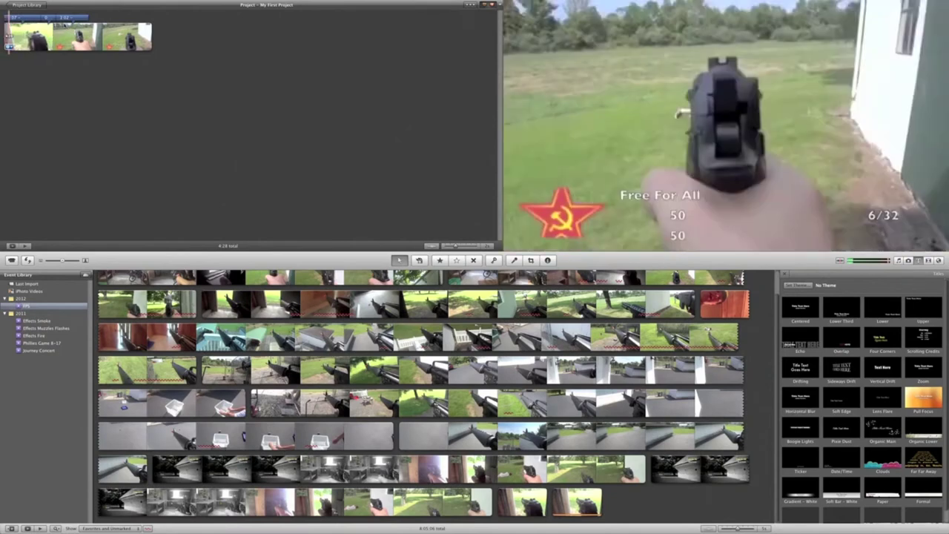
Adjust the 6/32 title's fade in/out and extend the title to the end of the clip
double_click(63, 17)
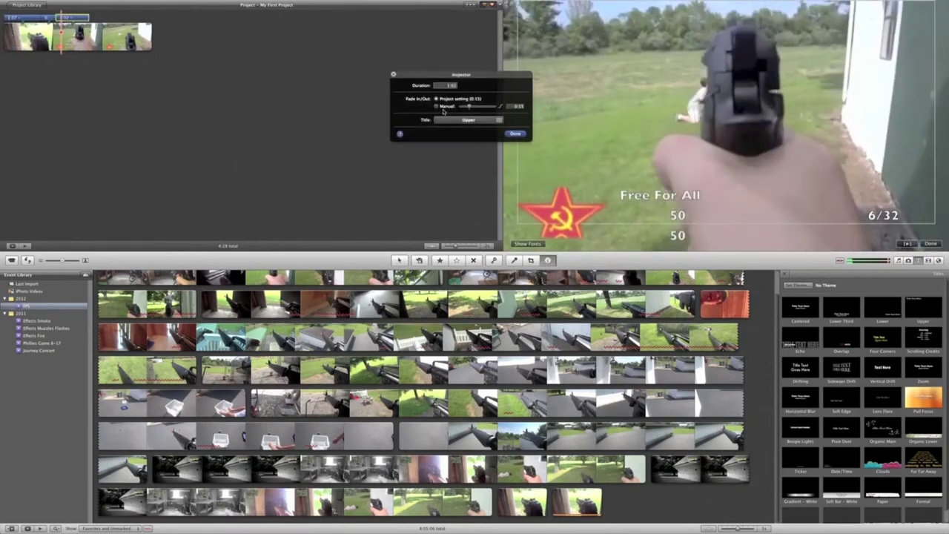
left_click(519, 135)
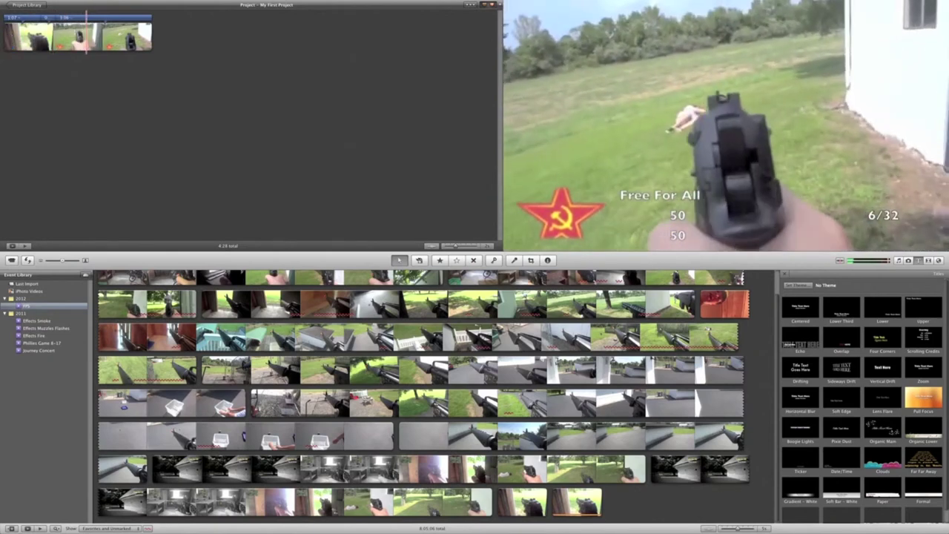
Export the movie to the Desktop as My First Project at Medium size, 640x360
left_click(135, 4)
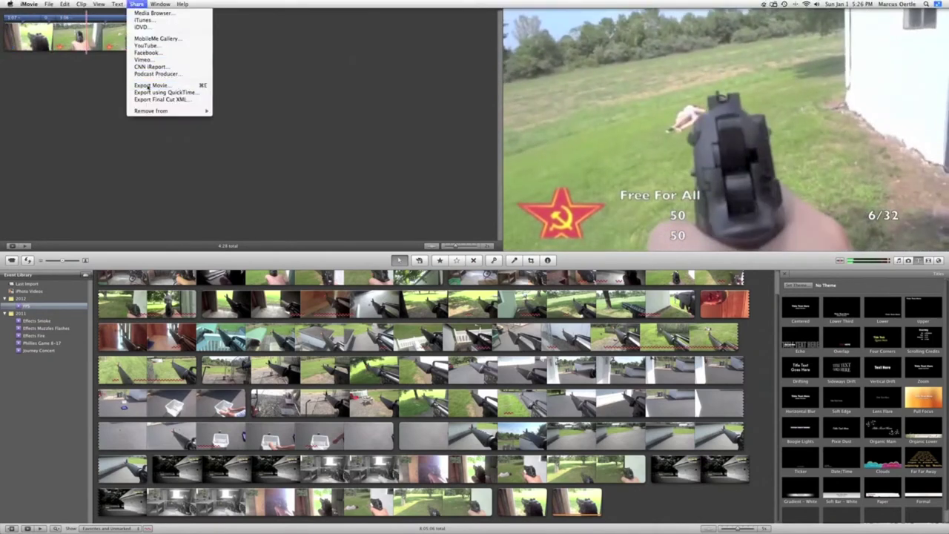
left_click(149, 84)
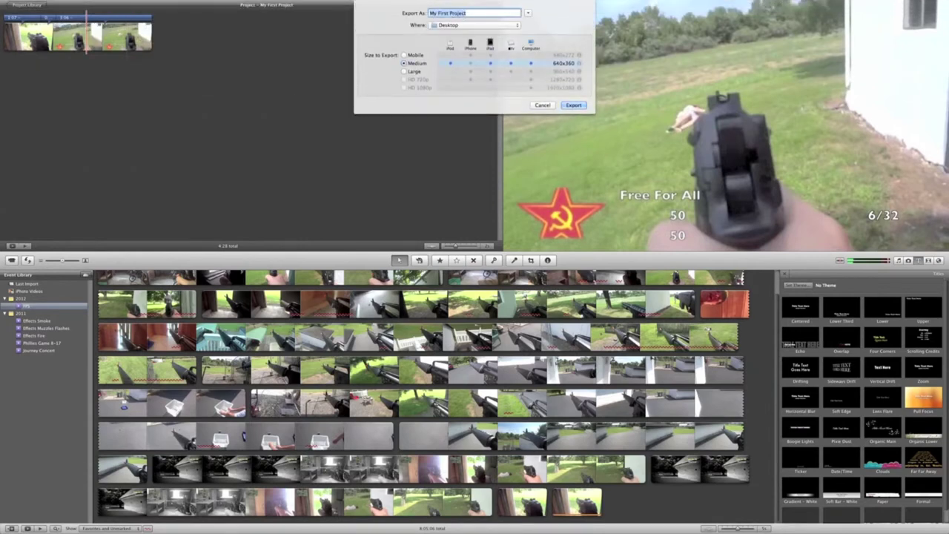
left_click(574, 106)
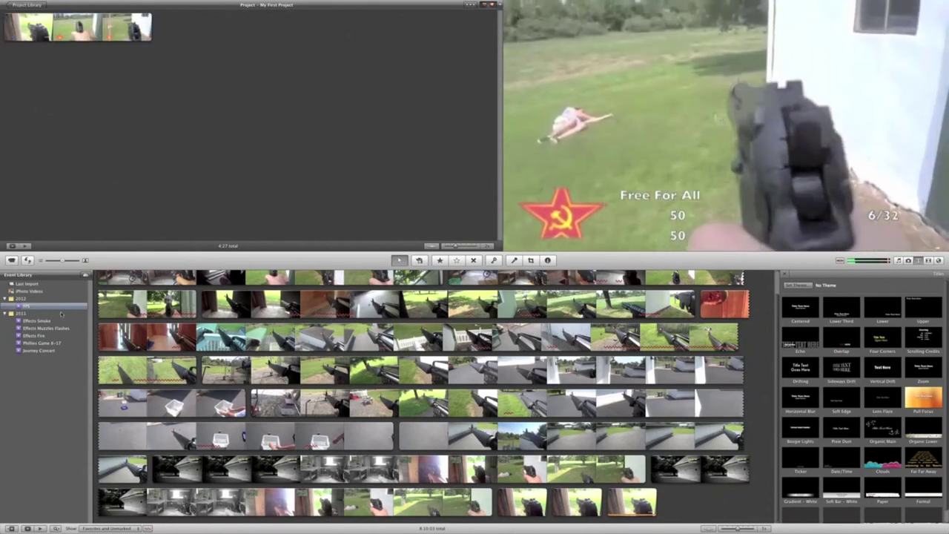
Open the Effects Muzzles Flashes event and preview its muzzle flash clips
left_click(46, 327)
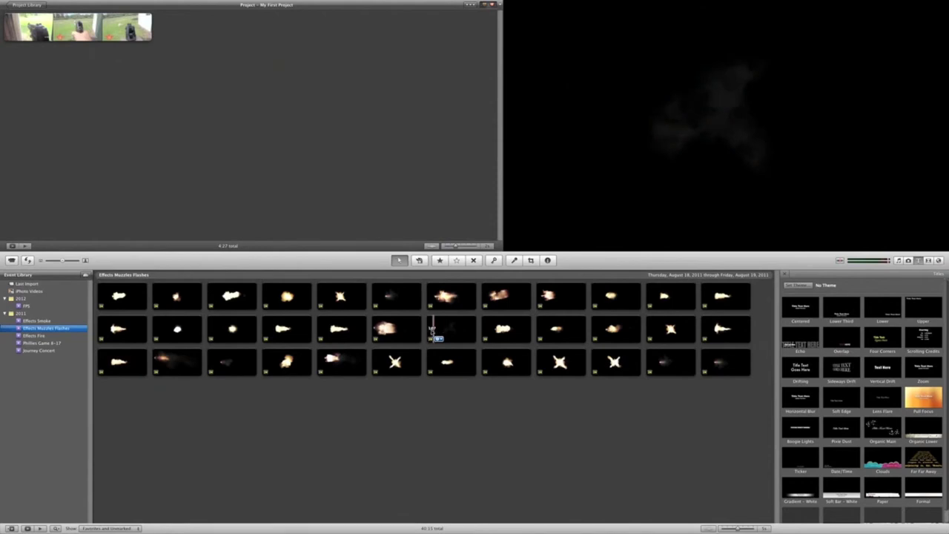
key("space")
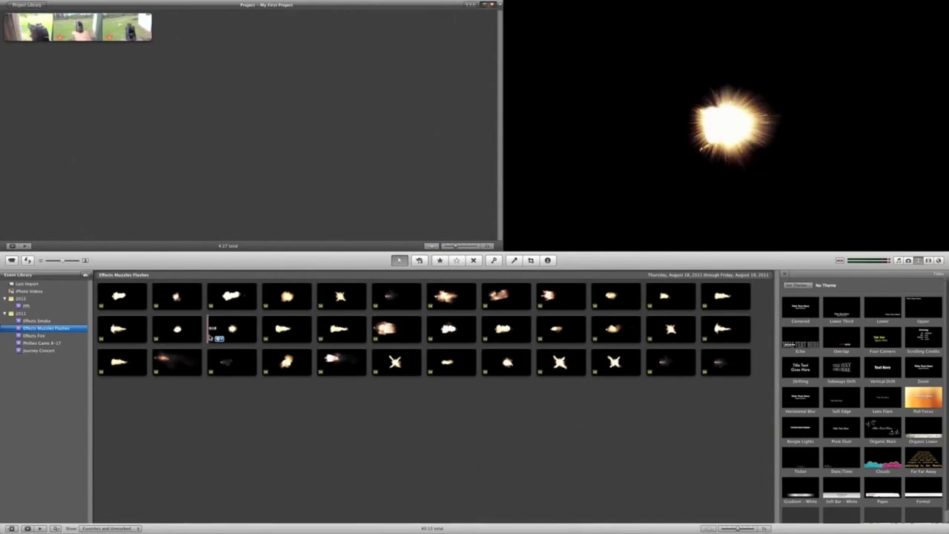
Overlay the first muzzle flash clip of the third row as picture in picture, placed beside the gun's muzzle around the first shot
key("space")
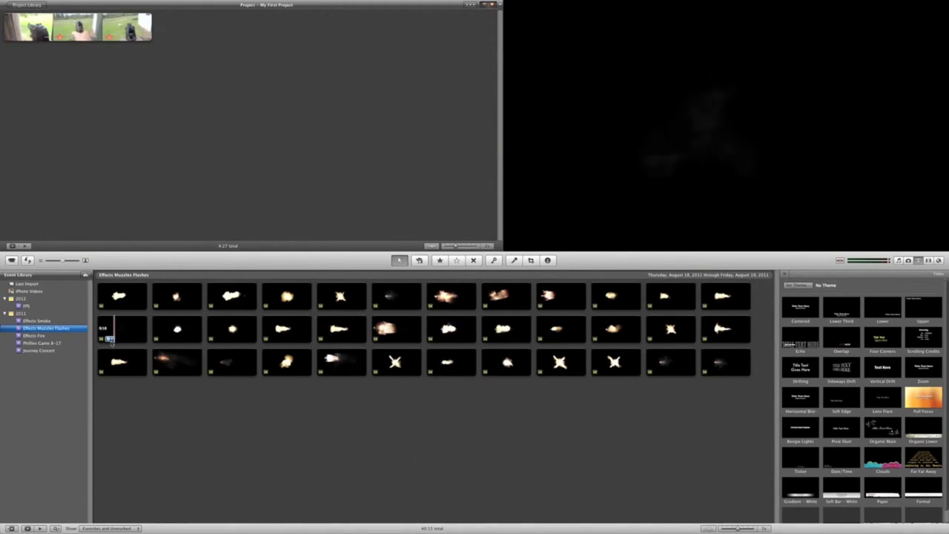
double_click(121, 363)
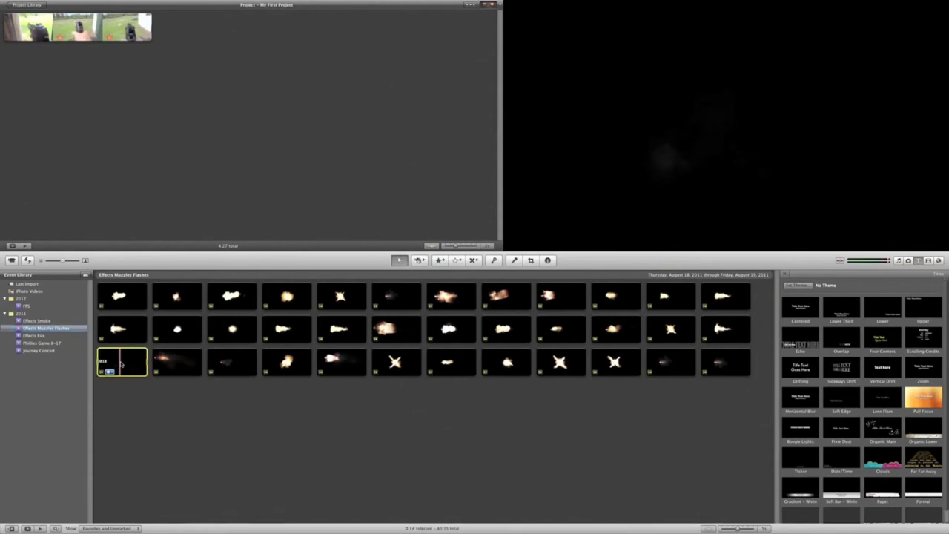
left_click(516, 162)
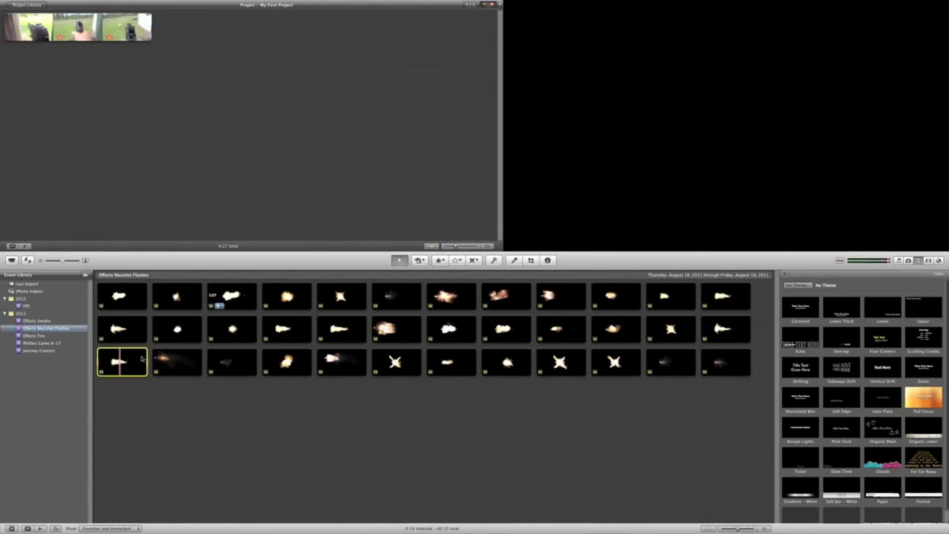
left_click_drag(121, 364, 16, 31)
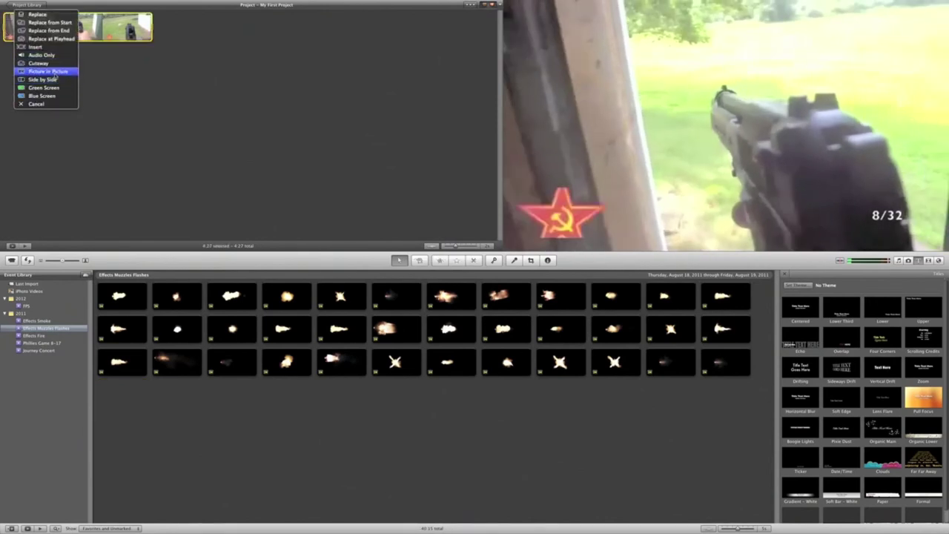
left_click(54, 72)
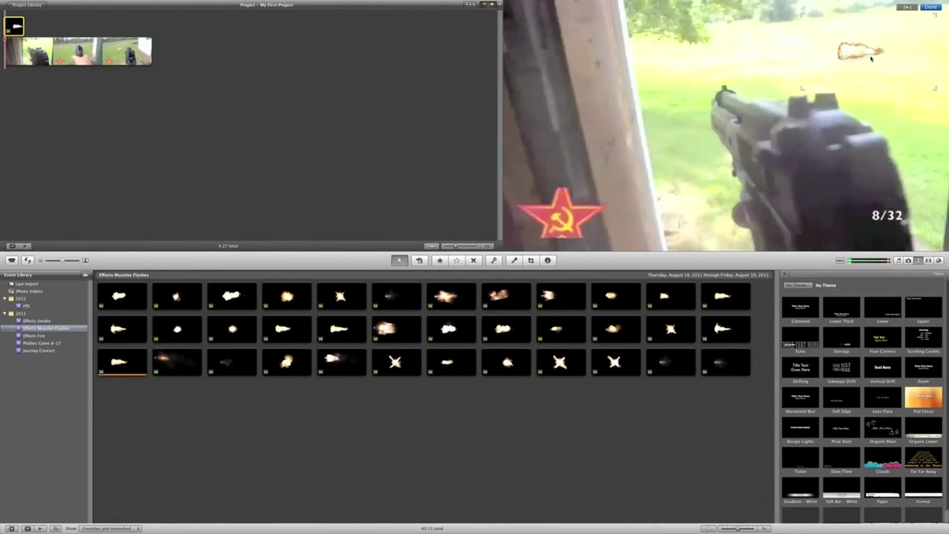
left_click_drag(868, 56, 698, 72)
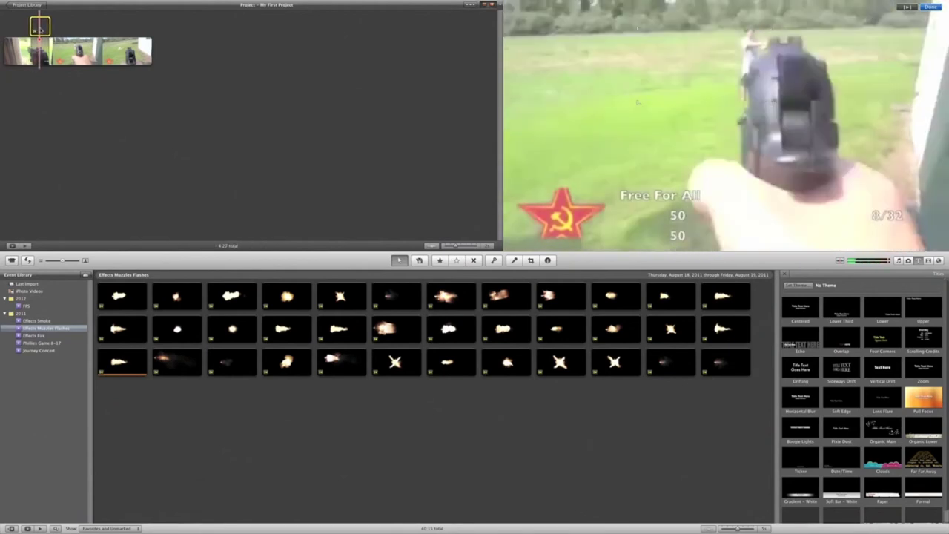
left_click(39, 54)
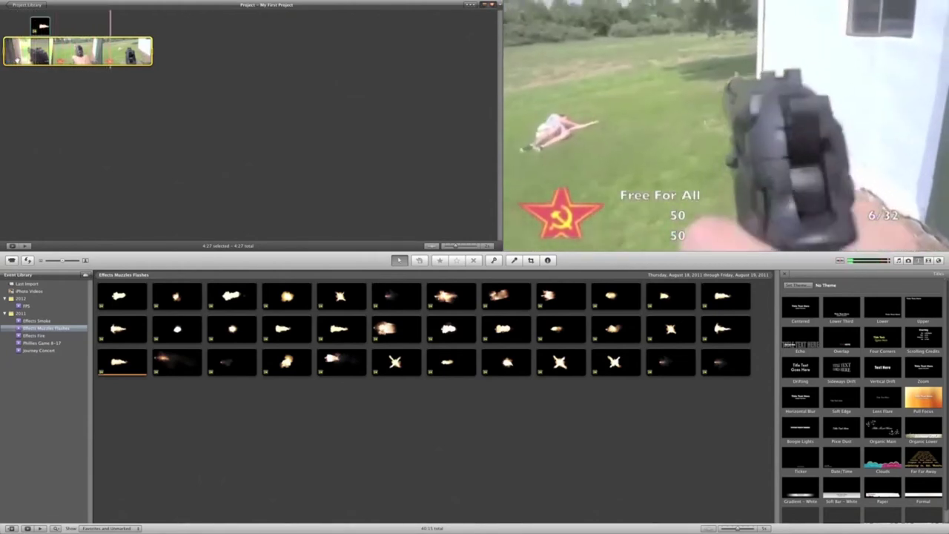
Preview the source muzzle flash clip and delete its picture-in-picture overlay from the project
left_click(104, 363)
left_click(104, 361)
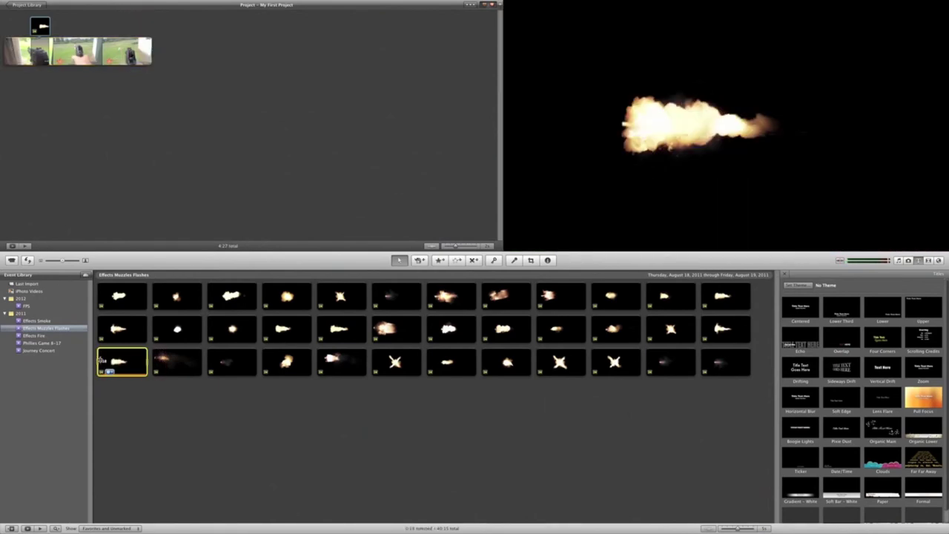
key("space")
key("space")
left_click(97, 361)
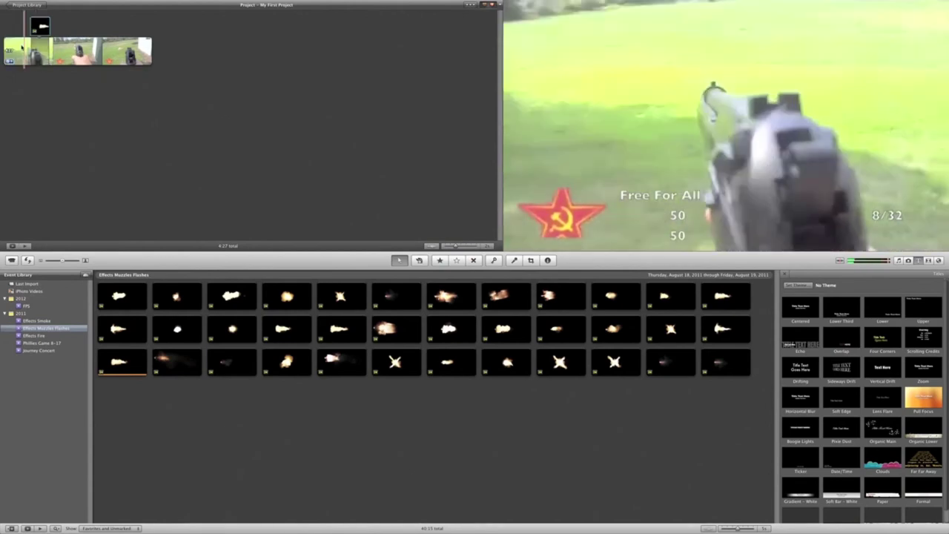
left_click(42, 25)
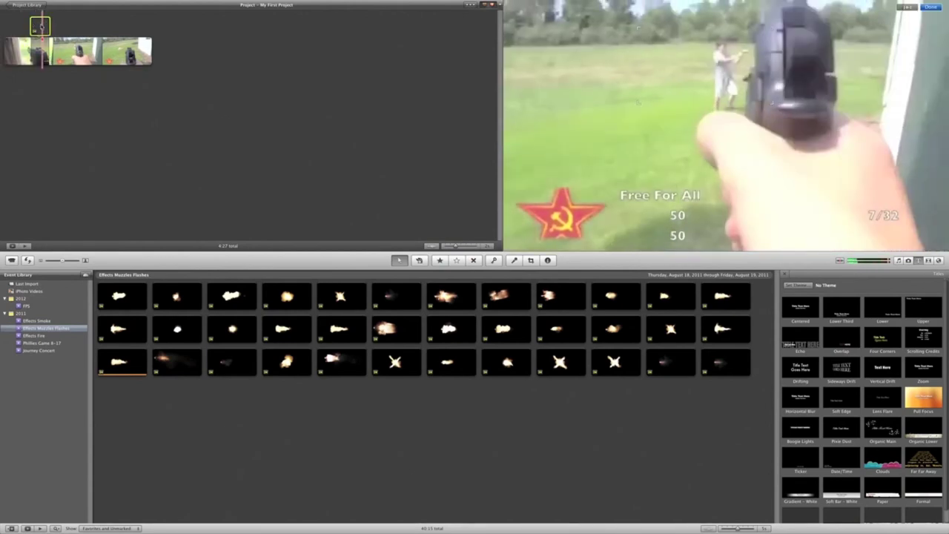
key("Delete")
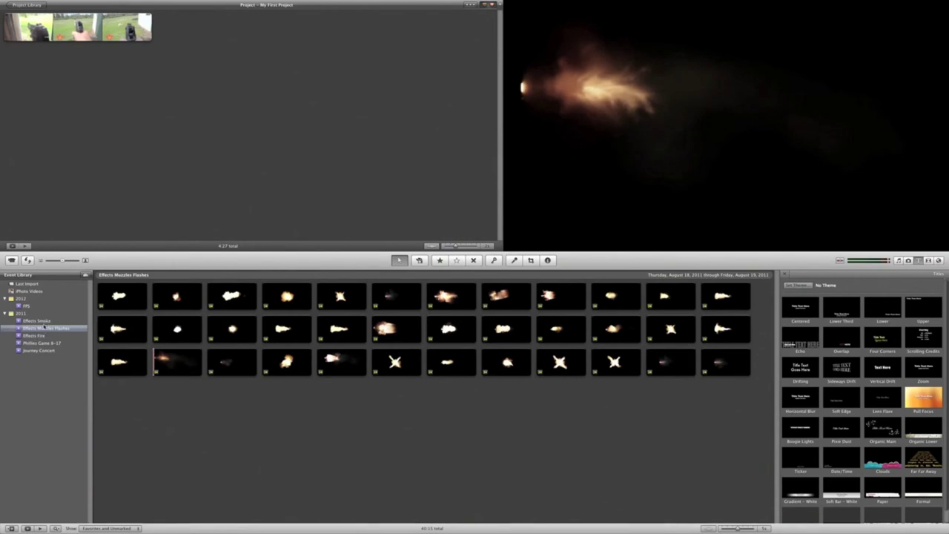
Look over the FPS event's footage and preview the cross-shaped flash in the Effects Muzzles Flashes event
left_click(26, 306)
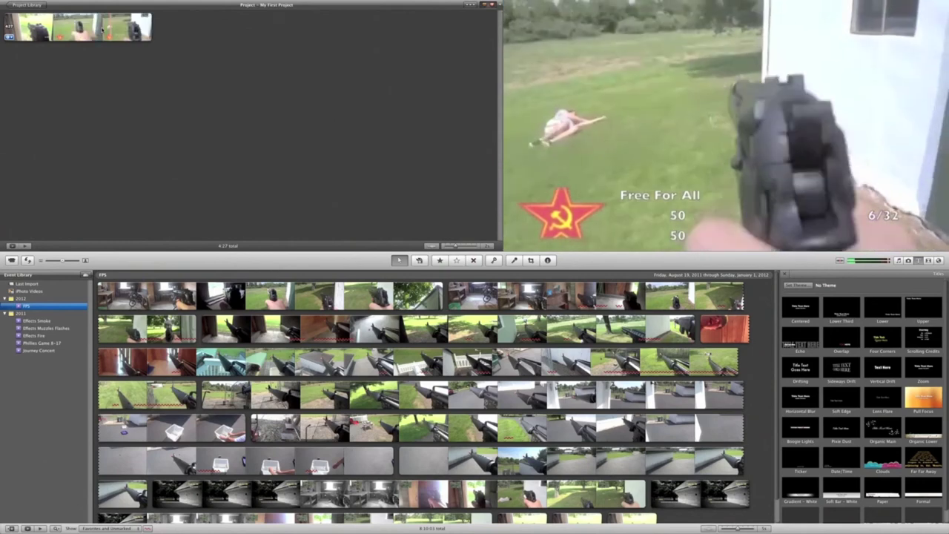
left_click(45, 329)
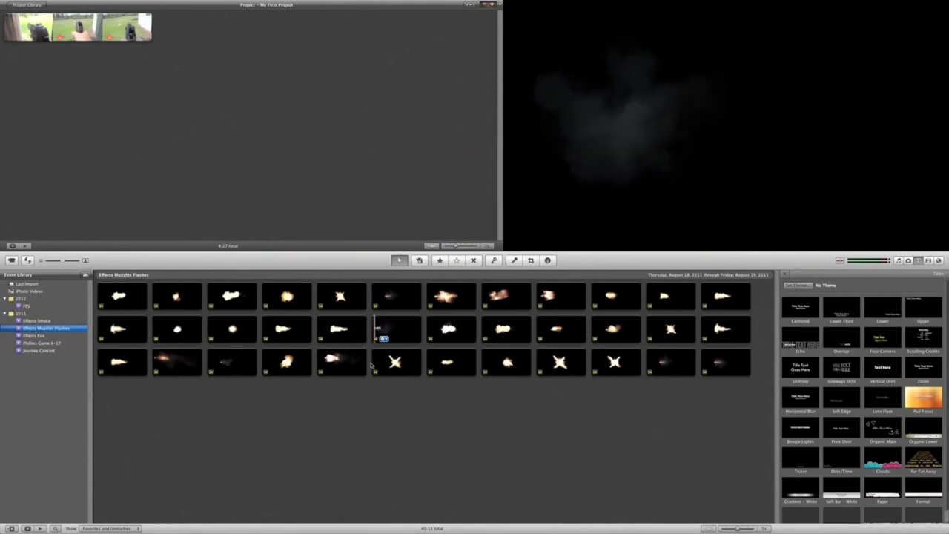
key("space")
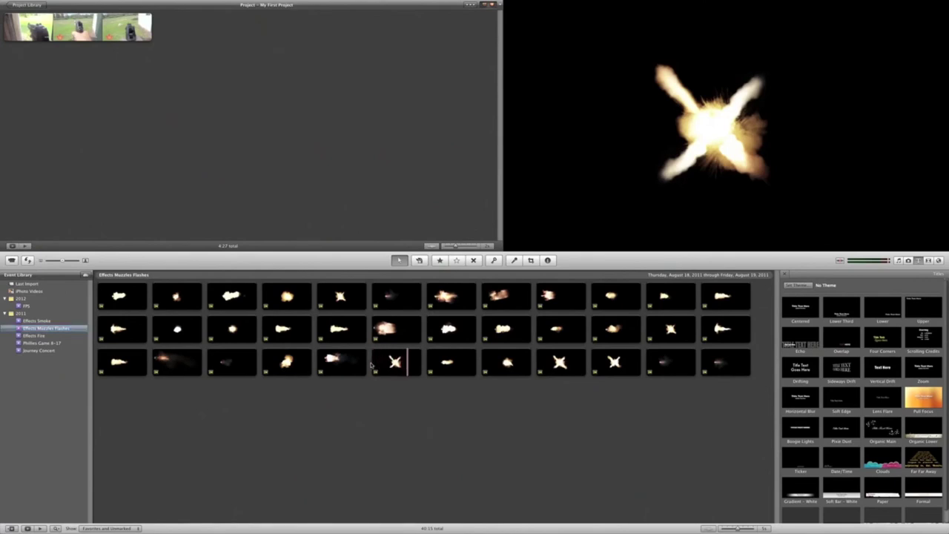
key("space")
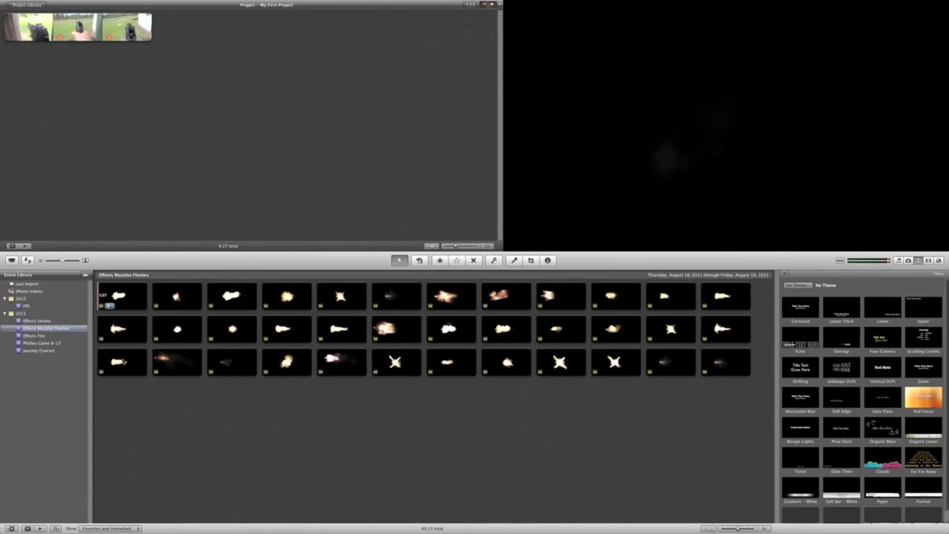
Overlay the third row's first muzzle flash as picture in picture where the ammo reaches 7/32, positioned just beside the gun's muzzle
double_click(122, 362)
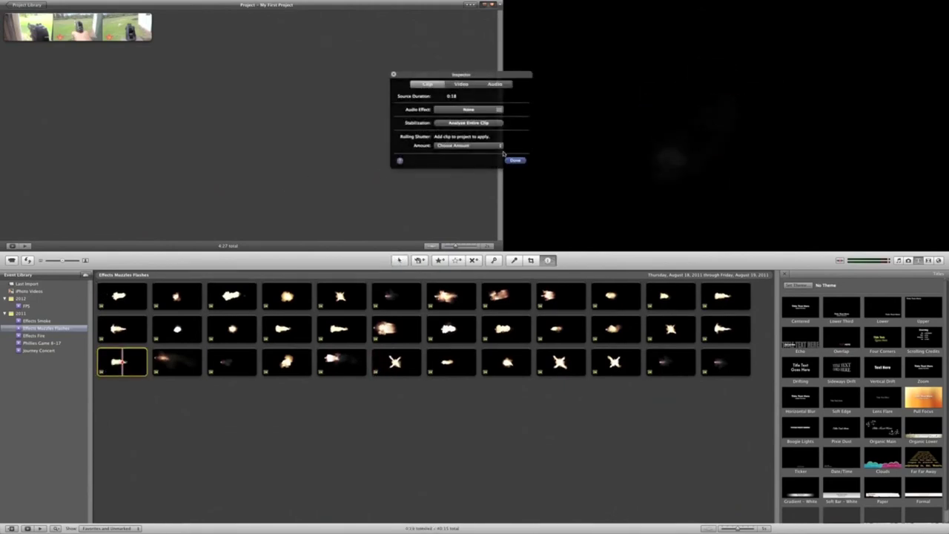
left_click(514, 160)
key("space")
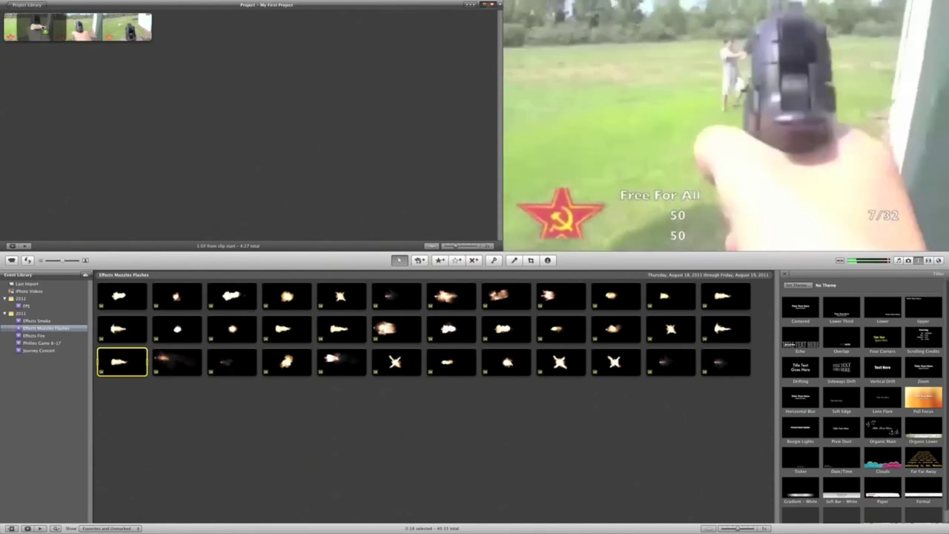
left_click_drag(121, 362, 23, 19)
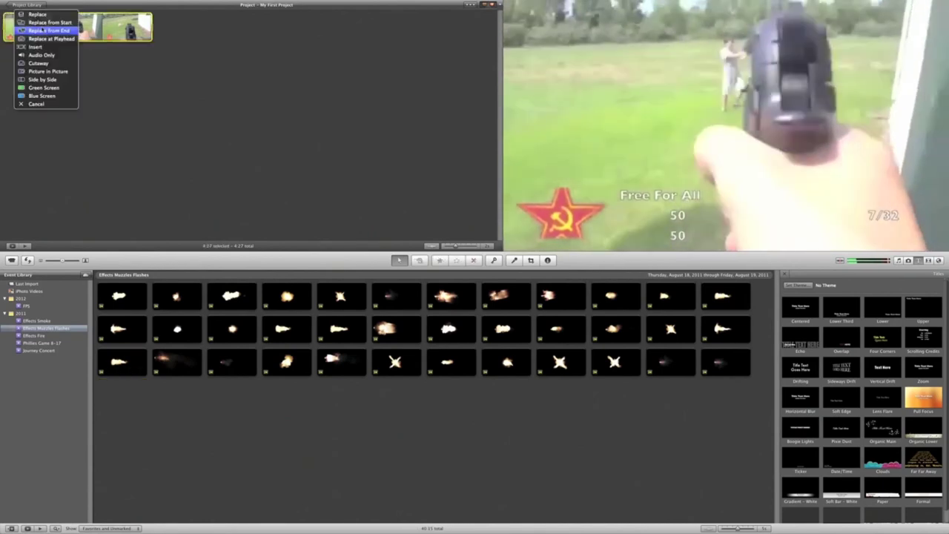
left_click(49, 71)
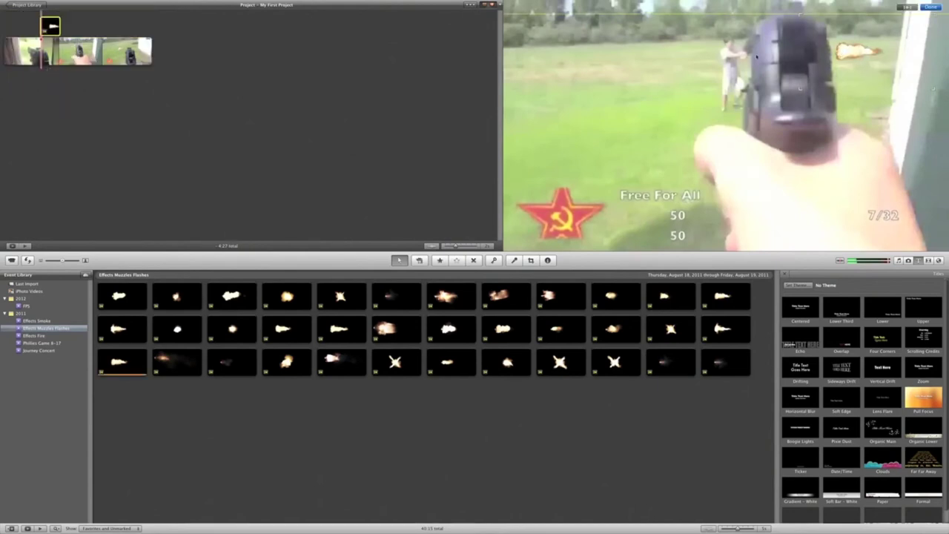
left_click_drag(829, 48, 703, 46)
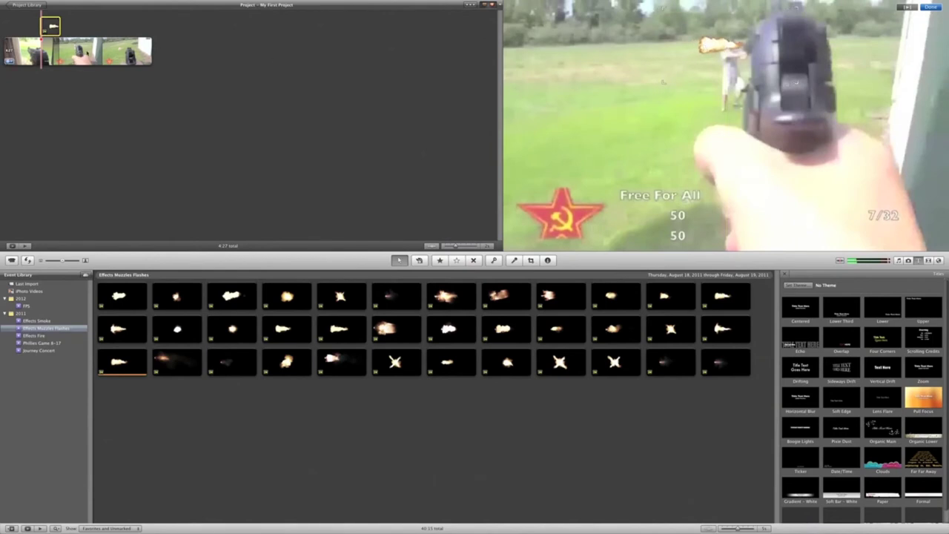
left_click(27, 52)
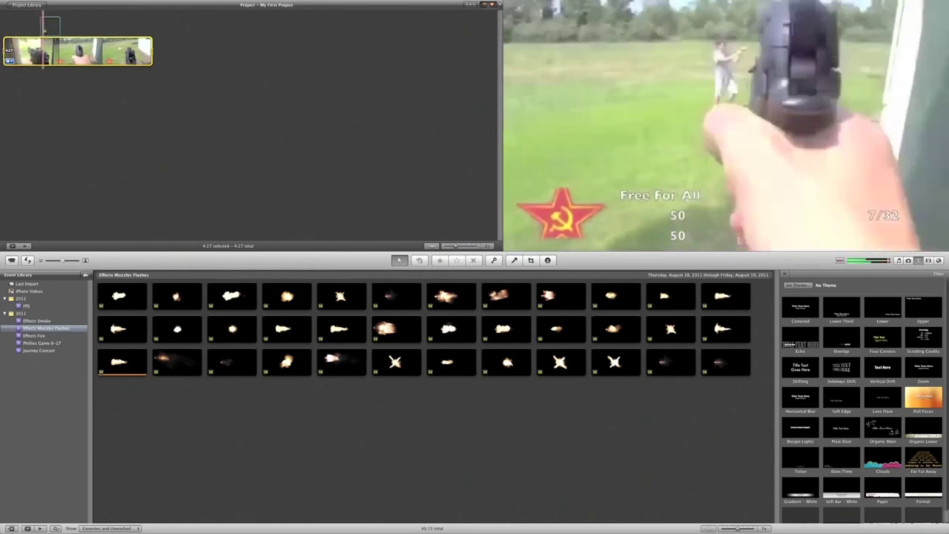
Add an Upper title over the project clip with the text First Blood
mouse_move(126, 3)
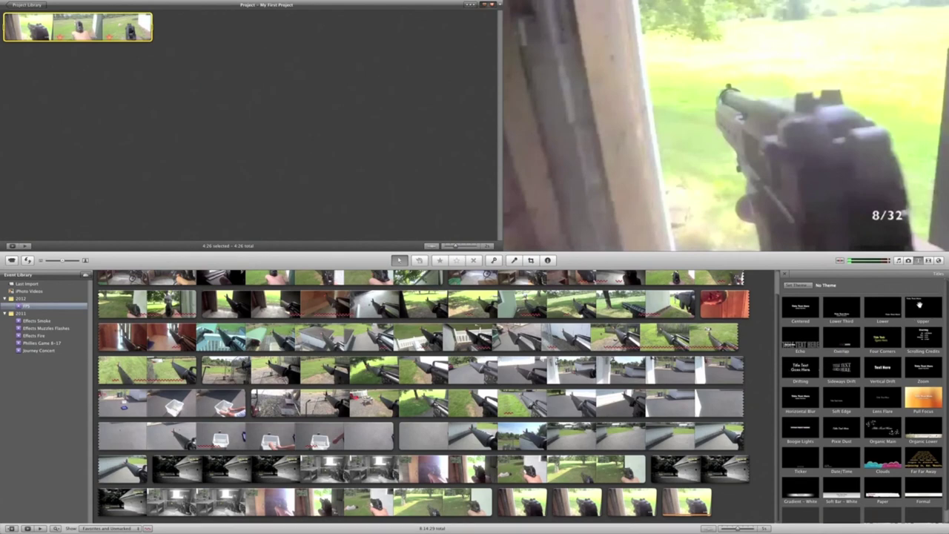
left_click_drag(919, 304, 74, 33)
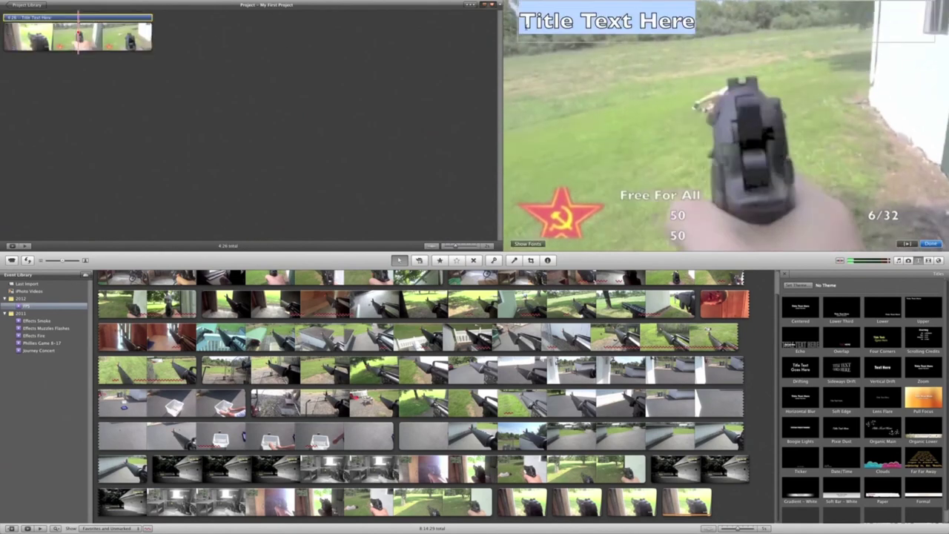
type("First Blood")
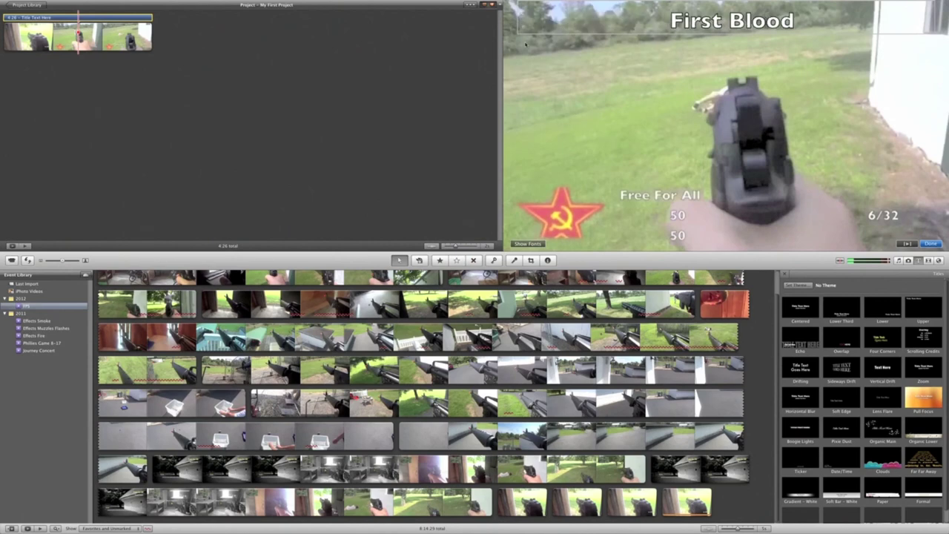
left_click(407, 115)
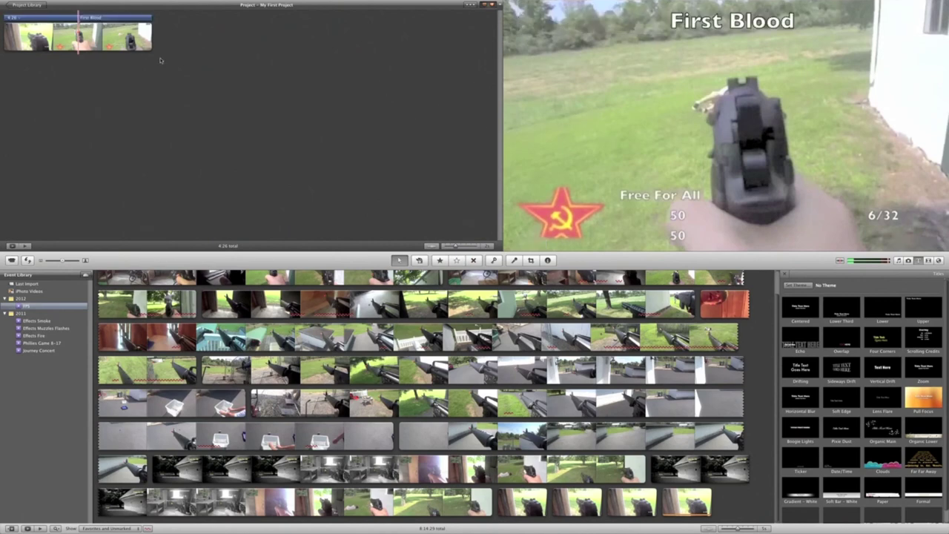
Trim both ends of the First Blood title to about 1:06 around the middle of the clip and play the project
left_click(7, 18)
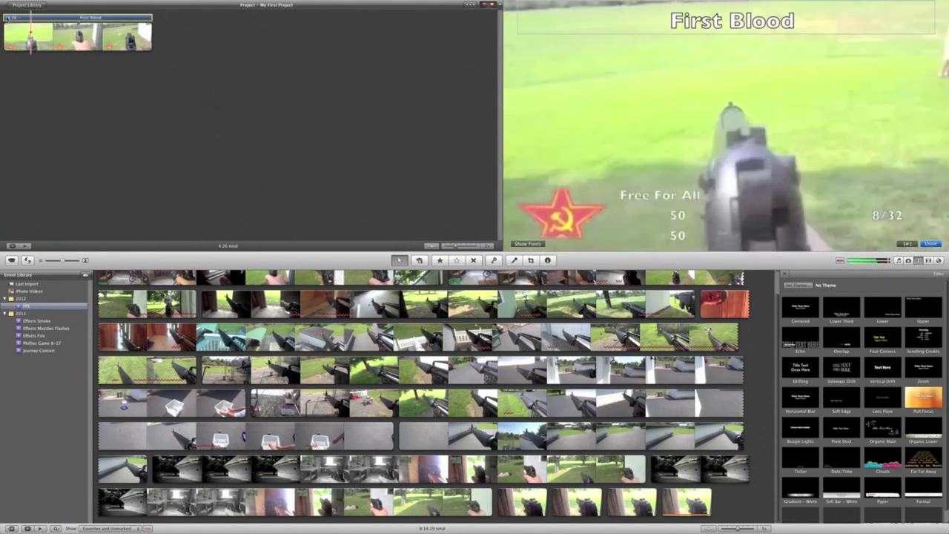
left_click_drag(4, 18, 64, 17)
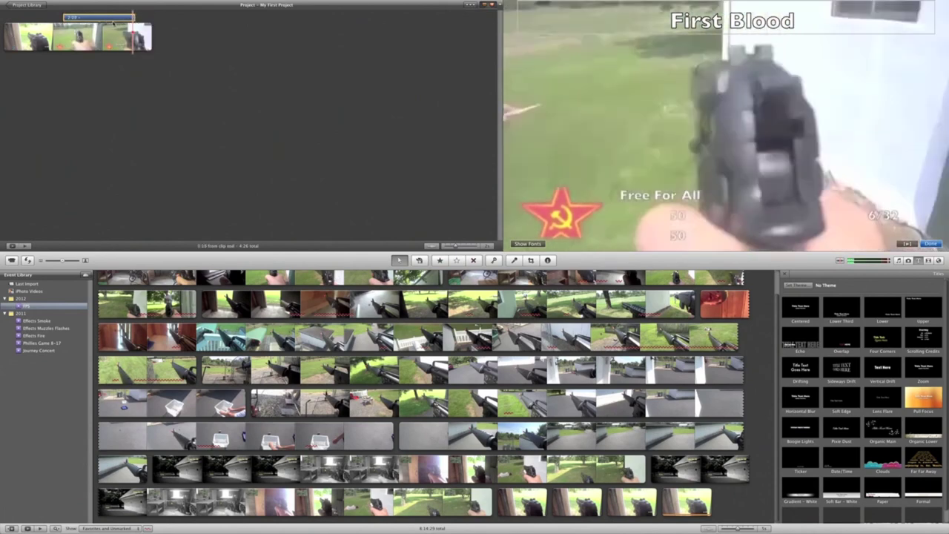
left_click_drag(152, 18, 100, 18)
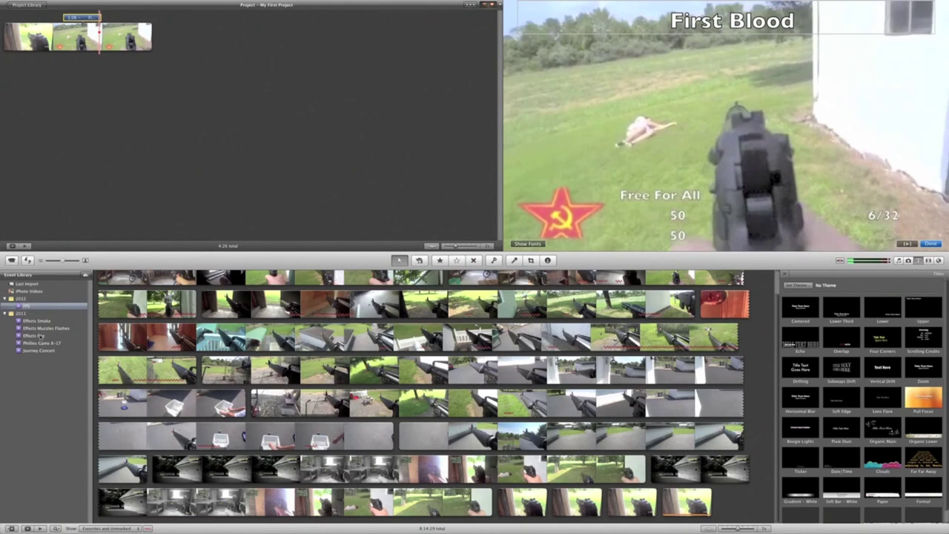
left_click(82, 38)
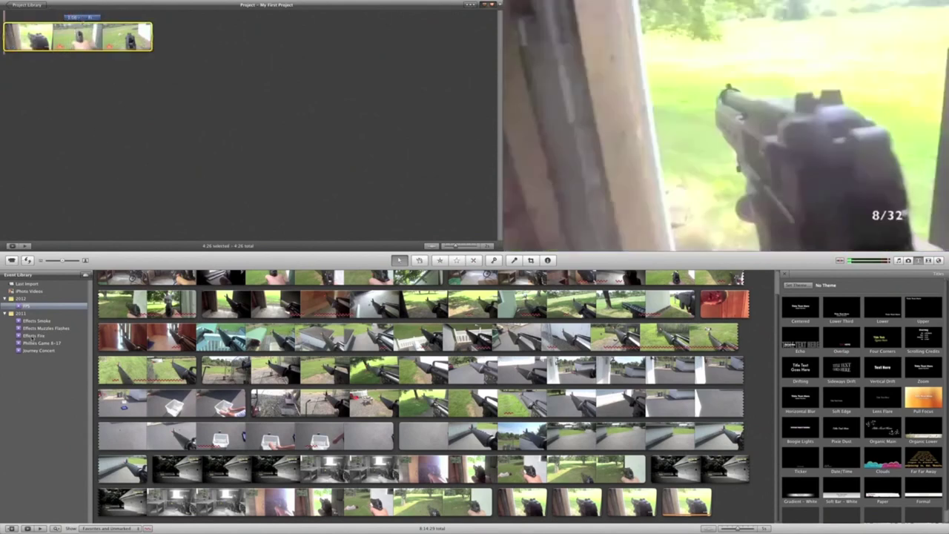
Overlay the 19:00 fire clip from the Effects Fire event as picture in picture and shorten it around the 7/32 shot
left_click(33, 336)
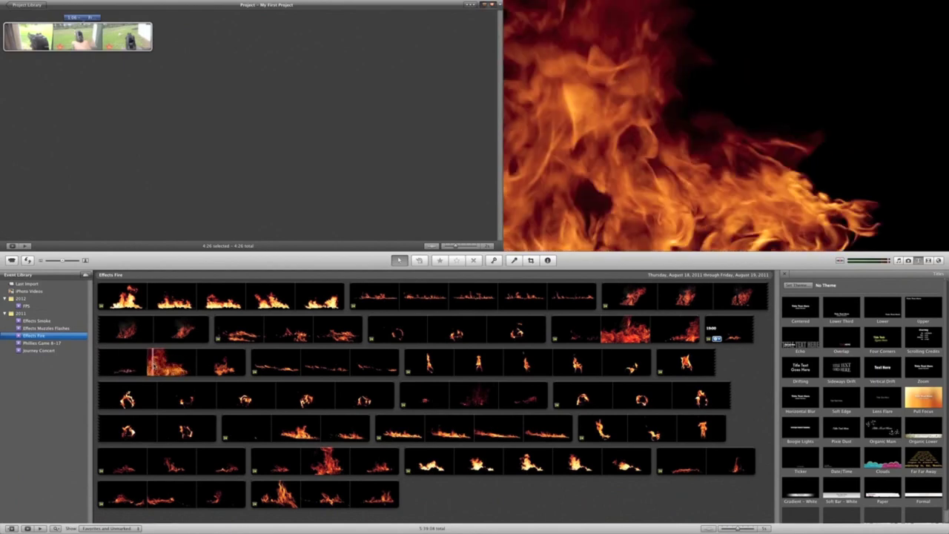
double_click(199, 365)
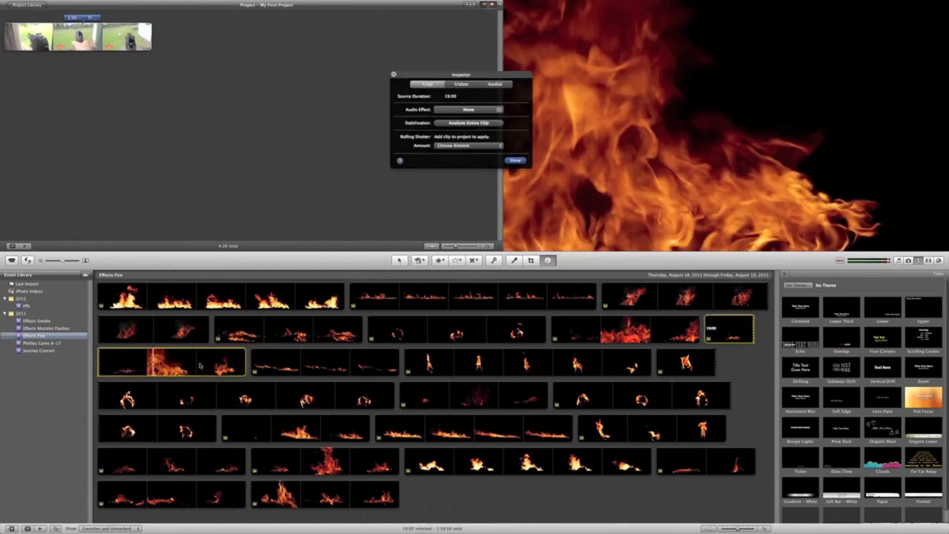
left_click(521, 161)
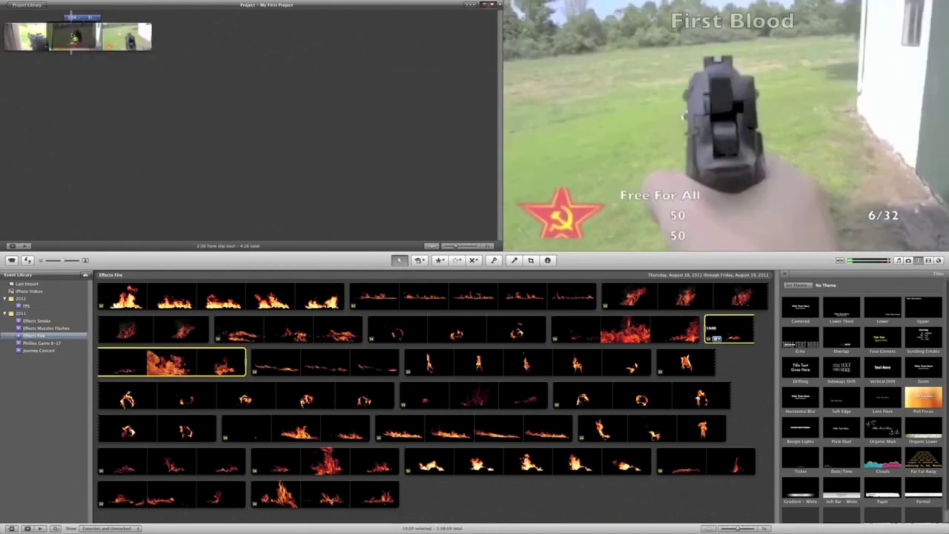
left_click(48, 49)
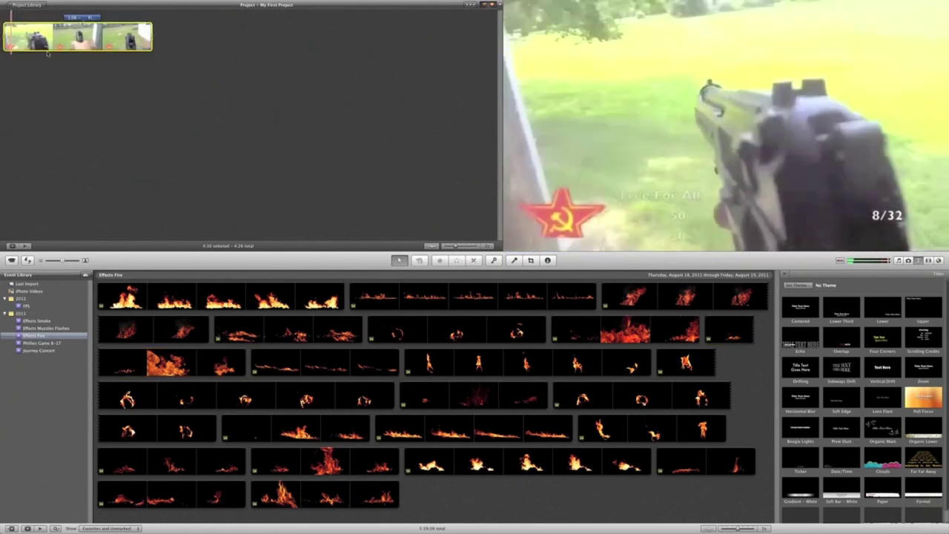
right_click(48, 53)
left_click(43, 75)
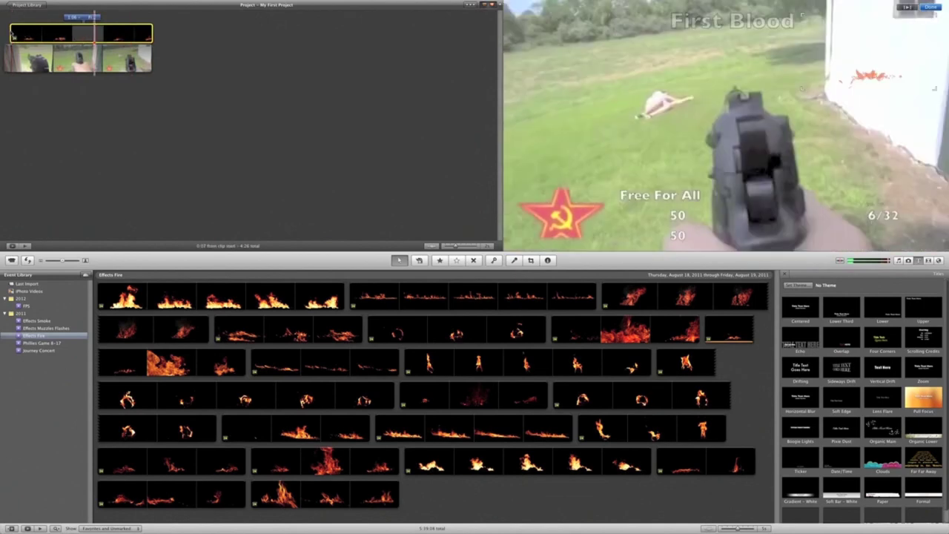
mouse_move(11, 34)
left_mouse_down()
mouse_move(126, 32)
mouse_move(27, 29)
left_mouse_up()
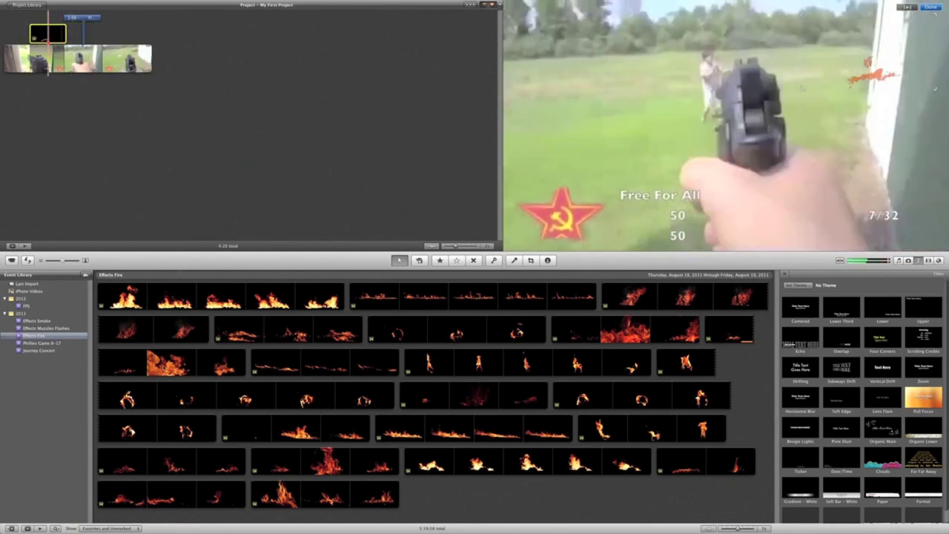
Extend the fire overlay to reach its large flames, then trim it to that burning section around the First Blood title's time span
left_click(156, 364)
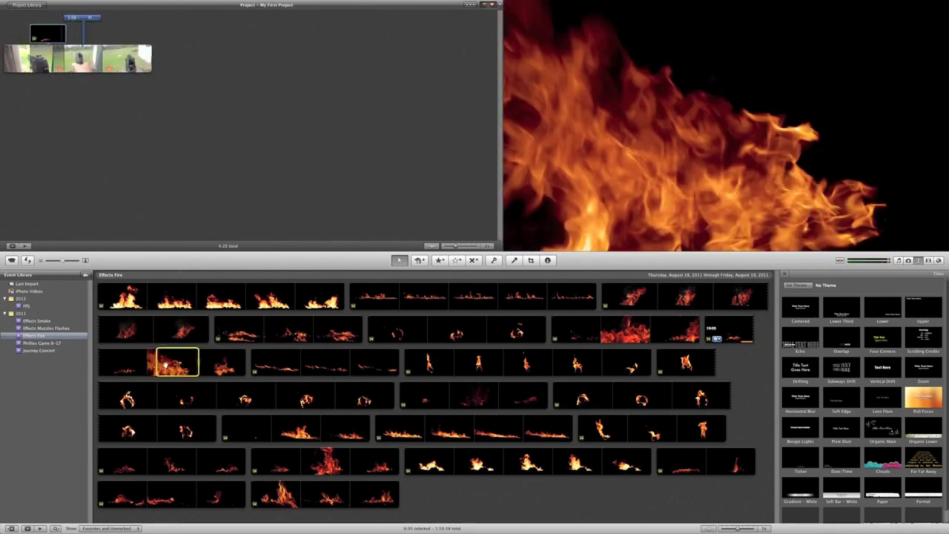
left_click(48, 35)
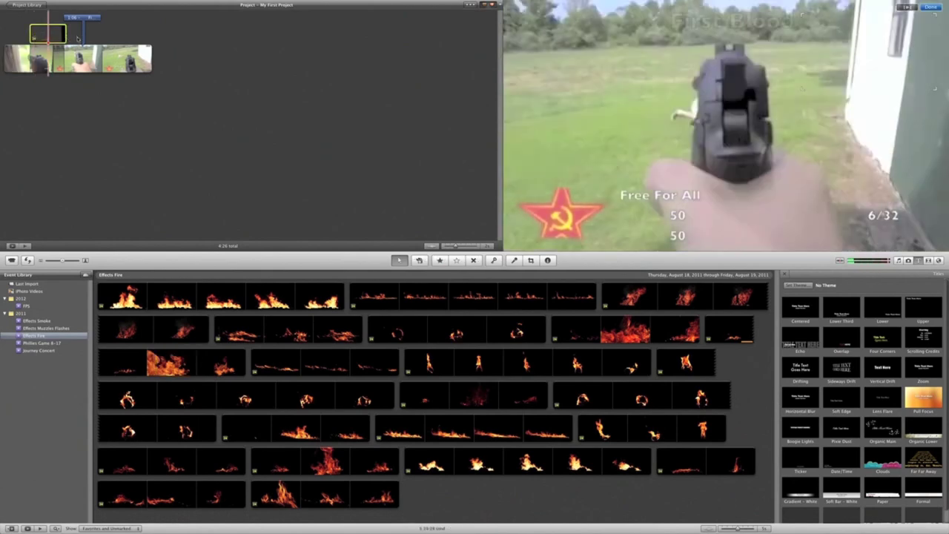
left_click_drag(65, 35, 151, 44)
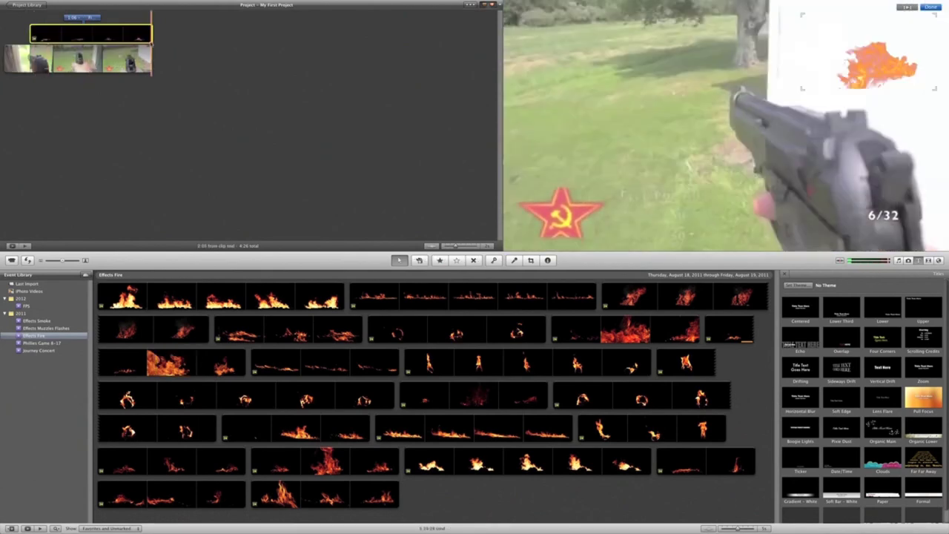
left_click_drag(30, 34, 136, 35)
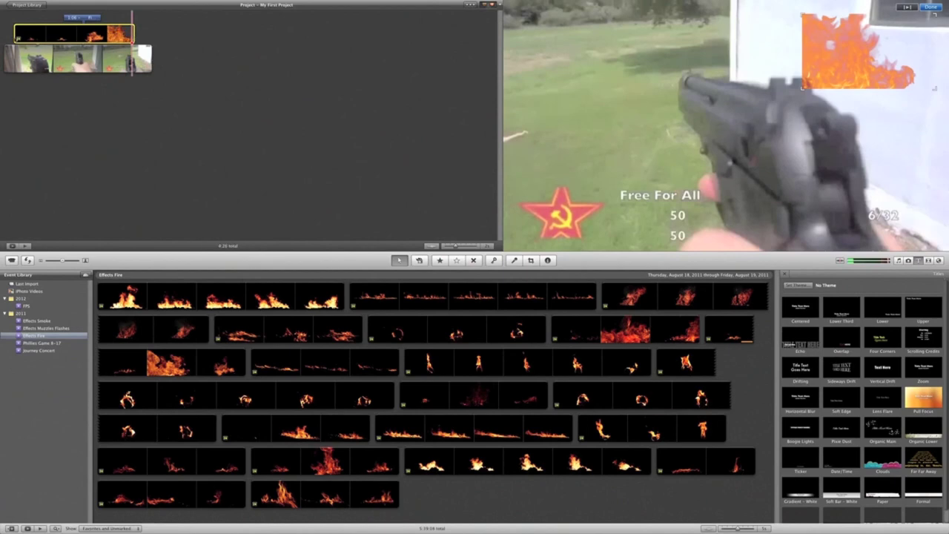
left_click_drag(14, 38, 78, 34)
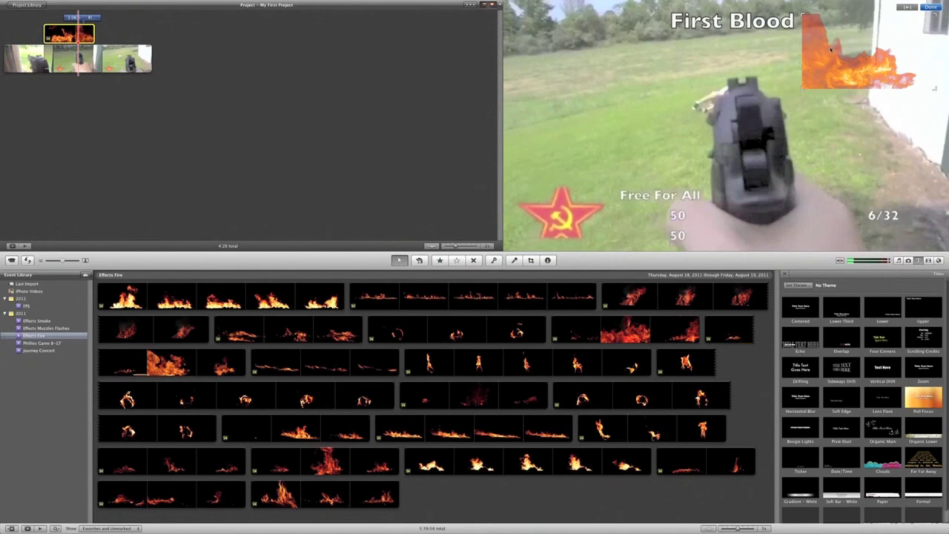
Position the fire picture in picture over the First Blood text in the frame and shift the overlay slightly later to line up with the title
left_click_drag(832, 50, 708, 22)
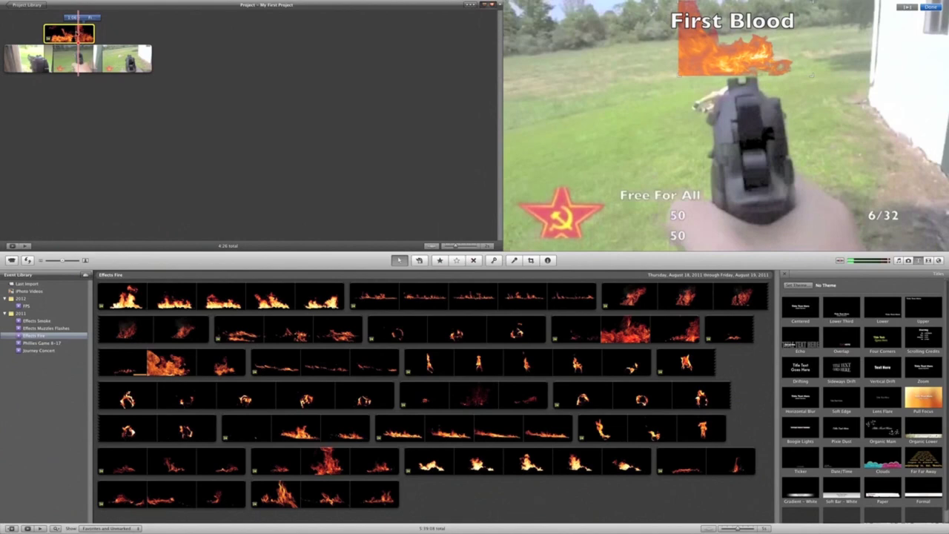
left_click_drag(78, 35, 91, 34)
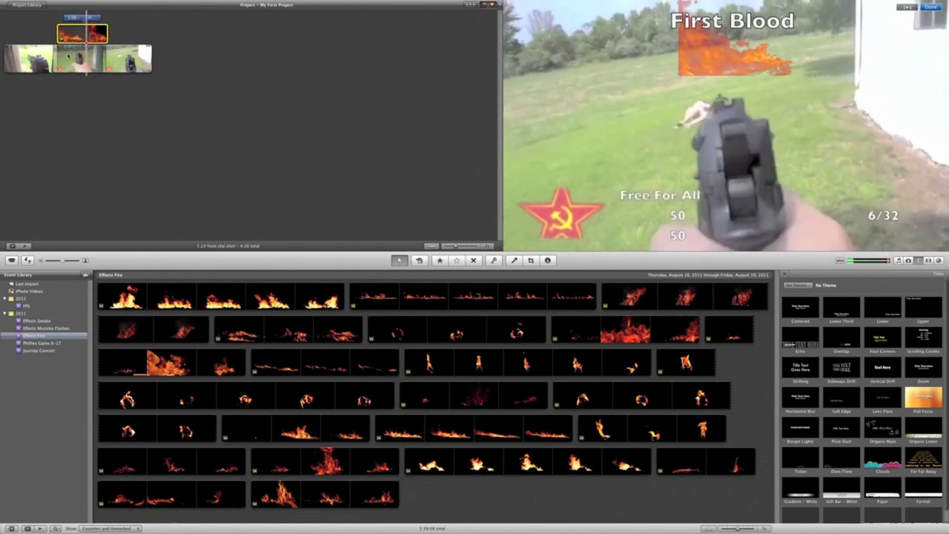
left_click(67, 59)
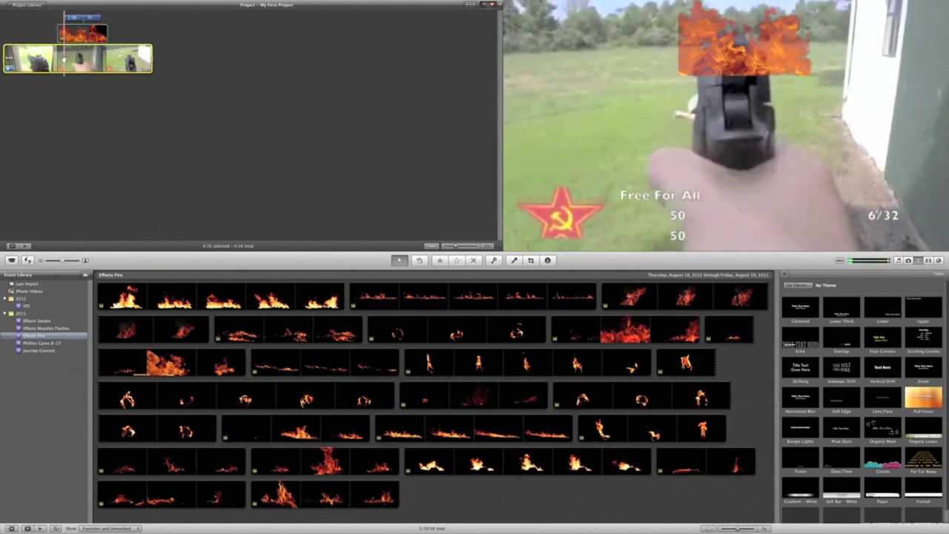